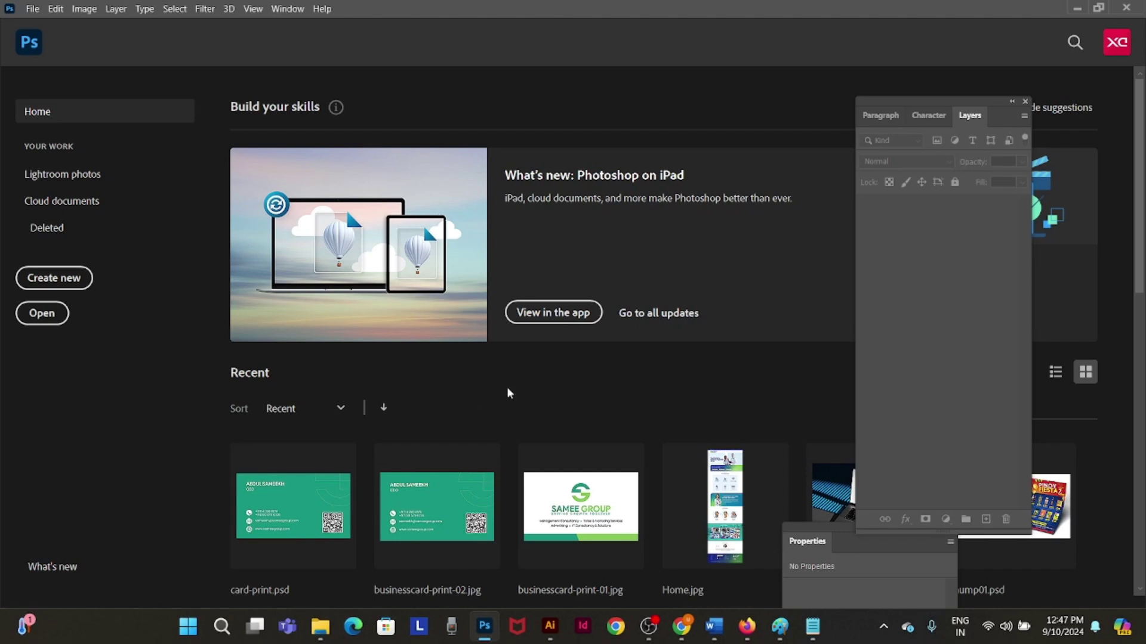
Step: Switch to Illustrator and examine the Tech Synergy brand identity artboards, from the cover to the colour and typography page
click(549, 627)
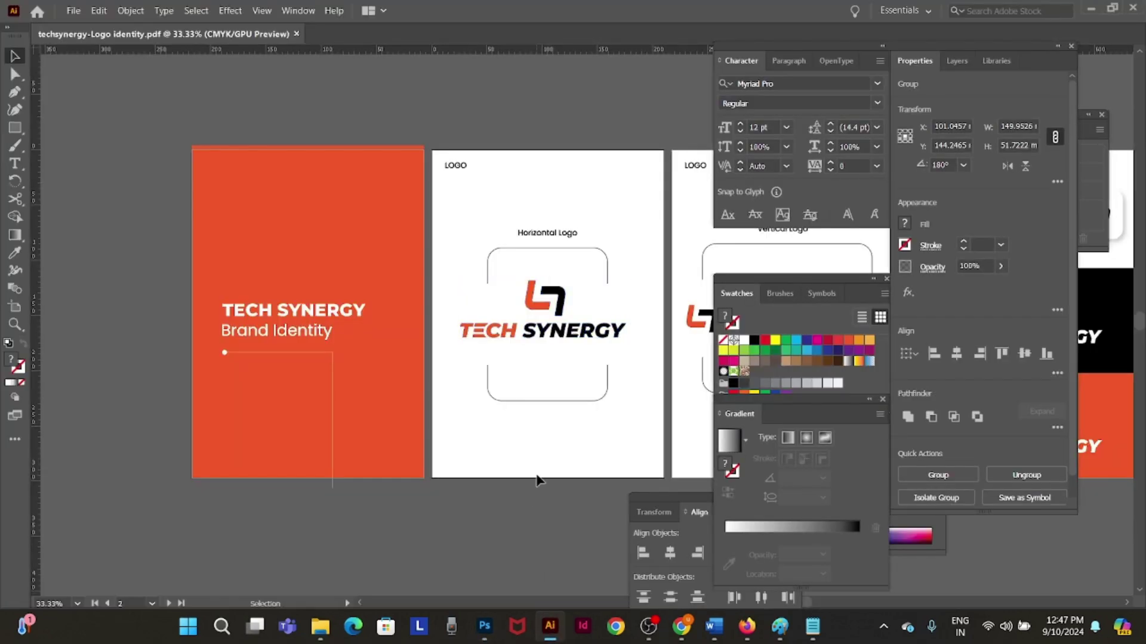
click(537, 513)
drag(547, 442, 443, 452)
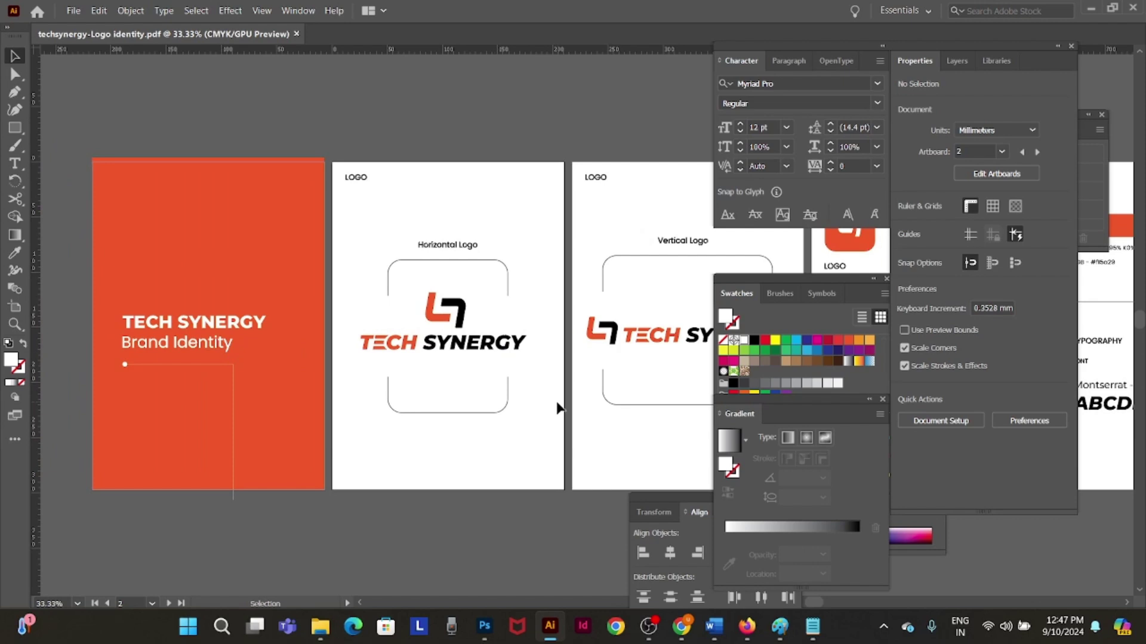
key(Tab)
click(429, 353)
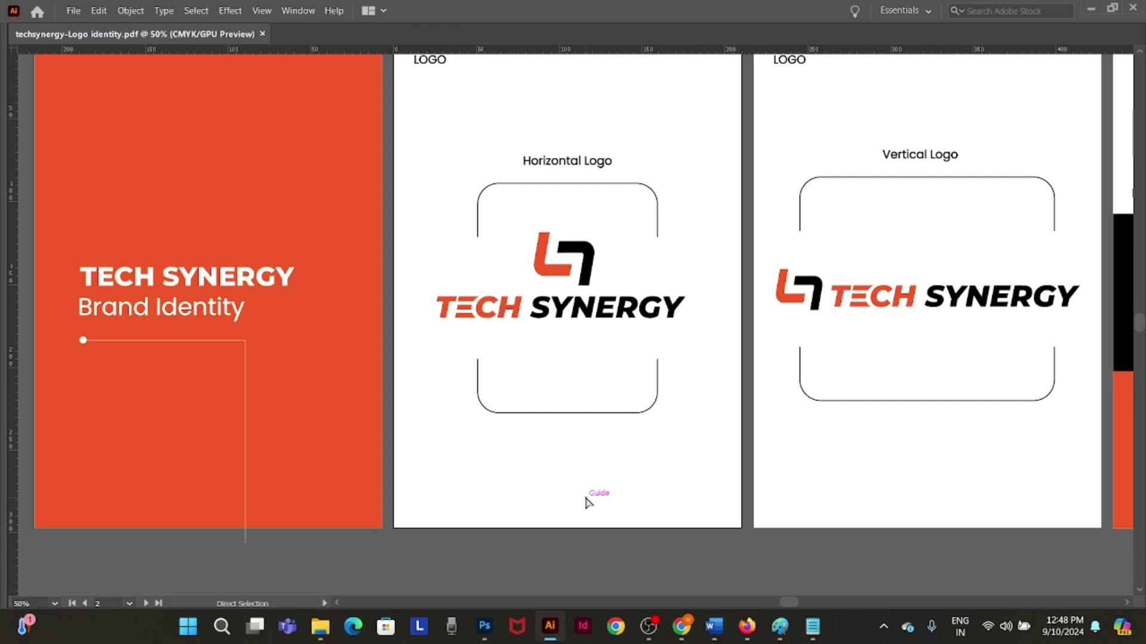
key(ctrl+minus)
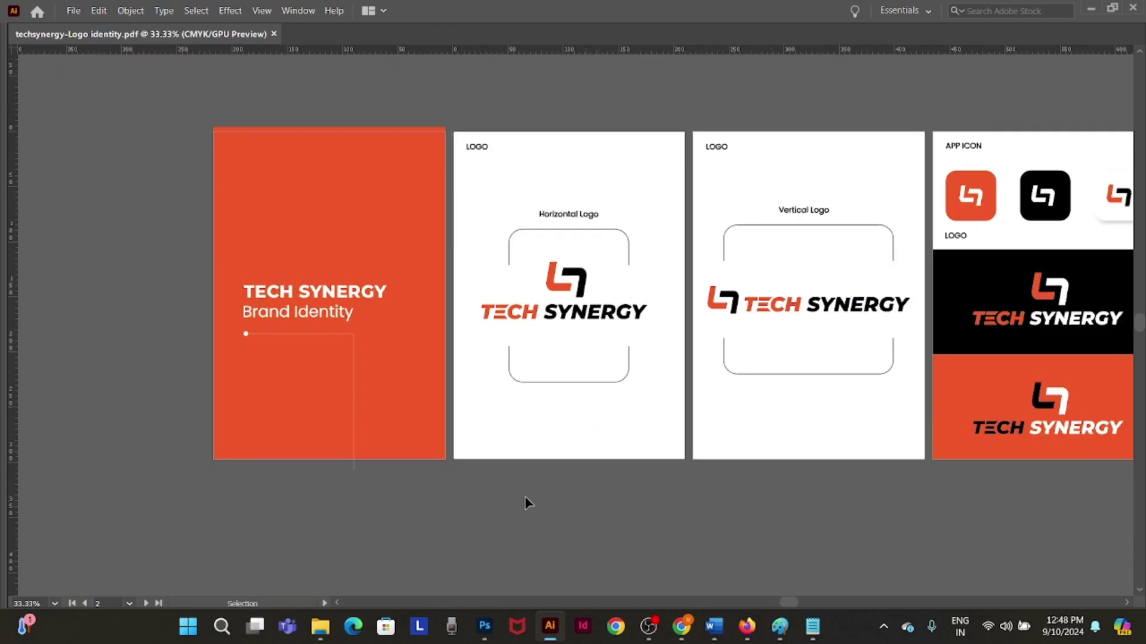
key(space)
drag(854, 360, 484, 371)
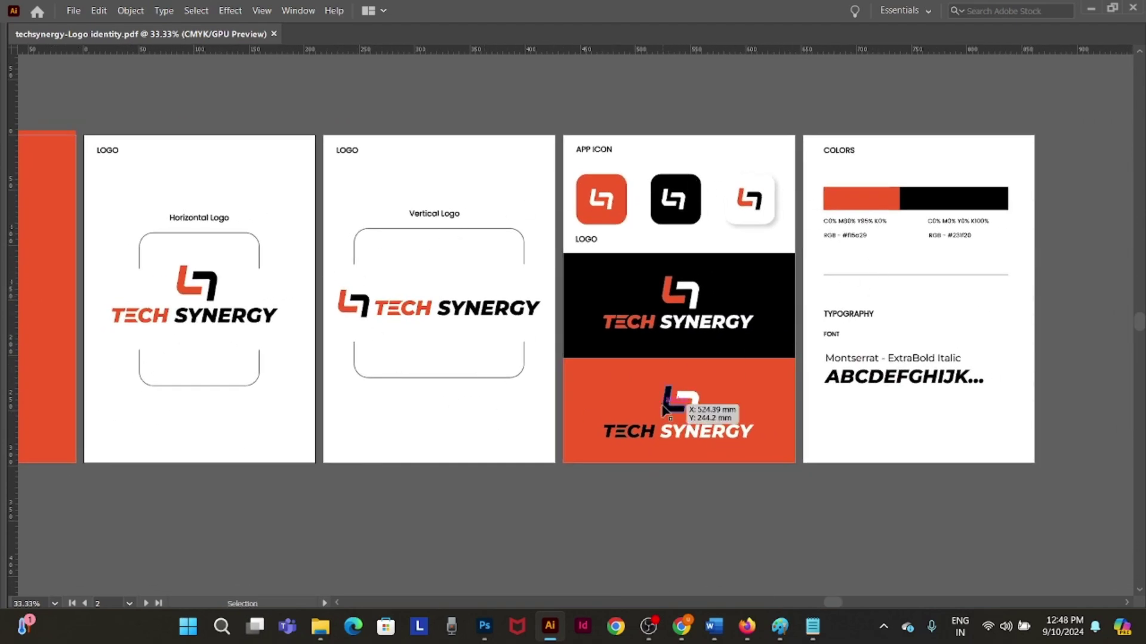
key(space)
drag(425, 445, 616, 461)
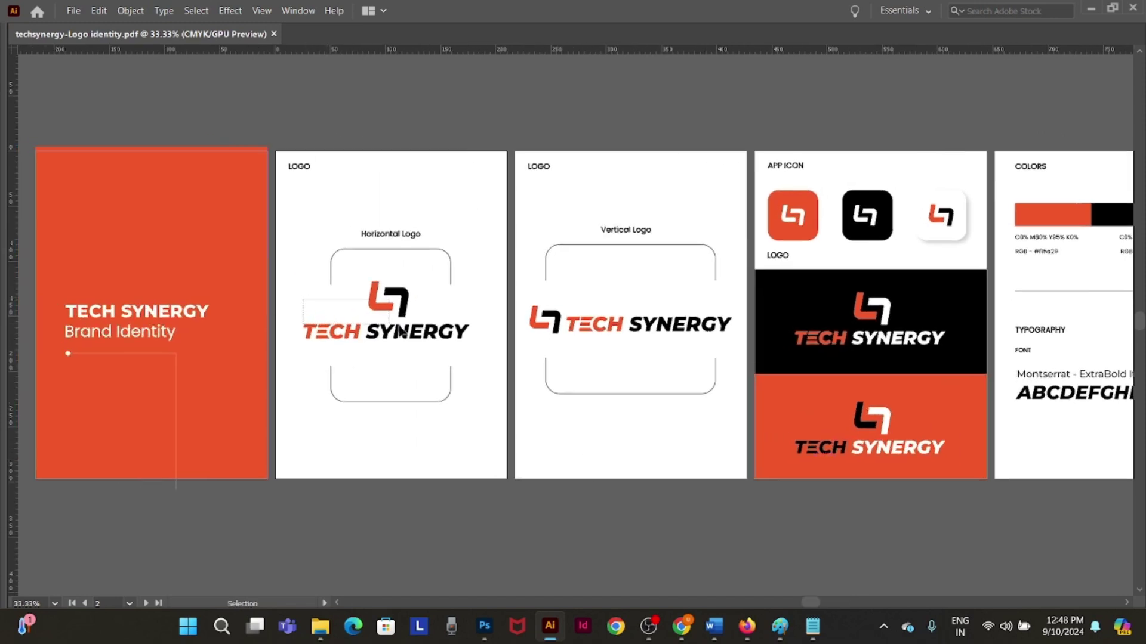
Step: Copy the Tech Synergy logo from the artboard labelled Horizontal Logo
click(471, 332)
key(a)
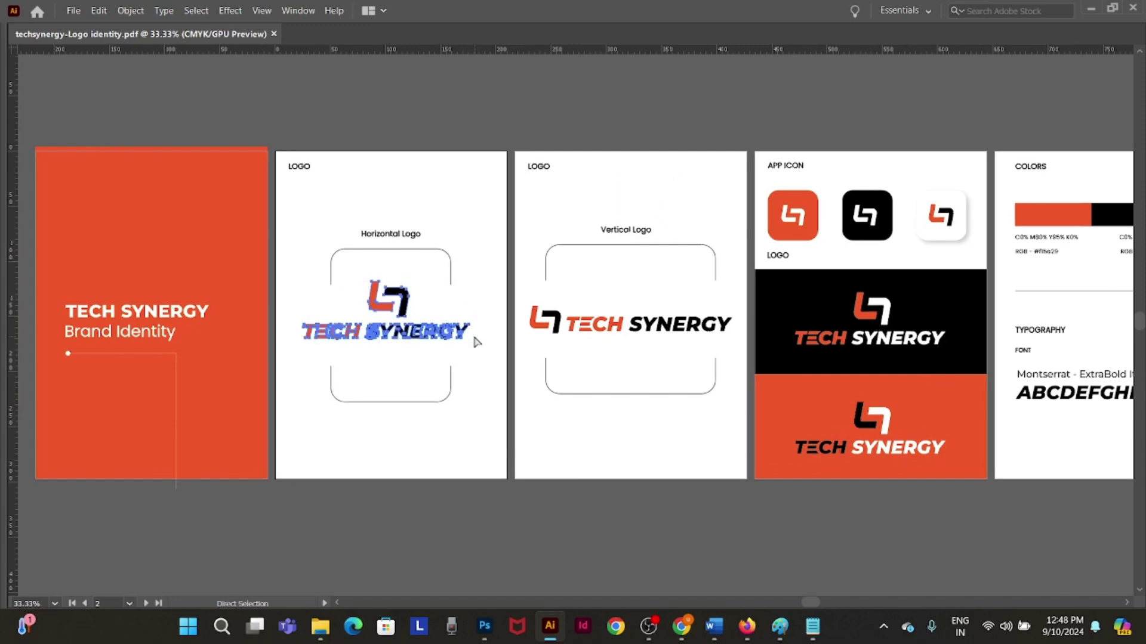
key(v)
Step: Switch to Photoshop and open the business card mockup 1449.psd from the Desktop folder element > mockups > bcard
click(485, 626)
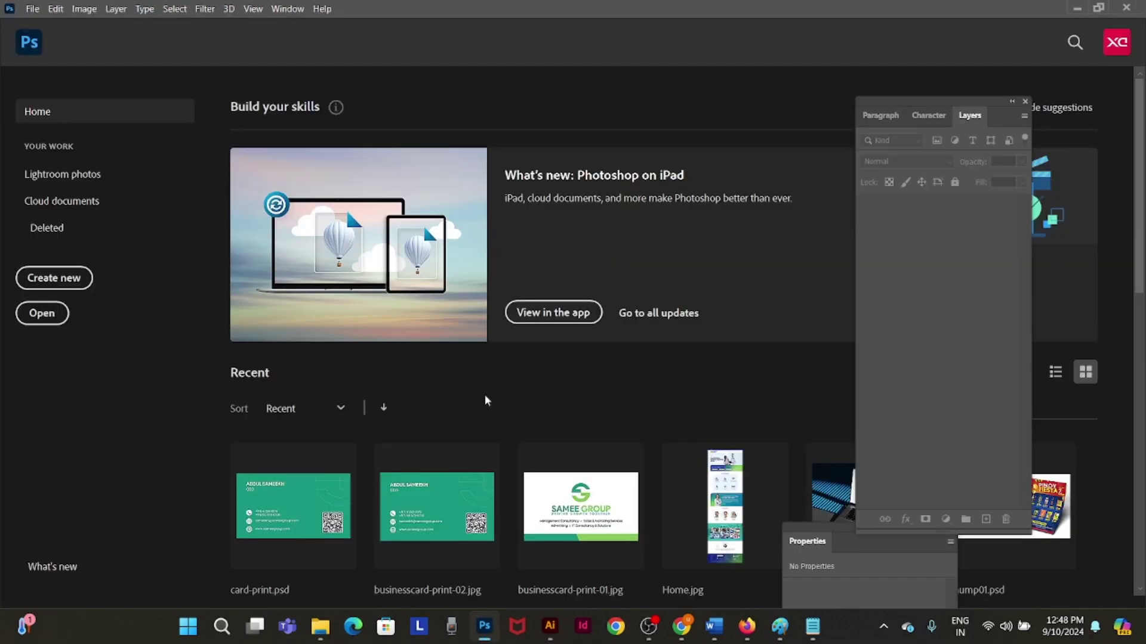
key(ctrl+o)
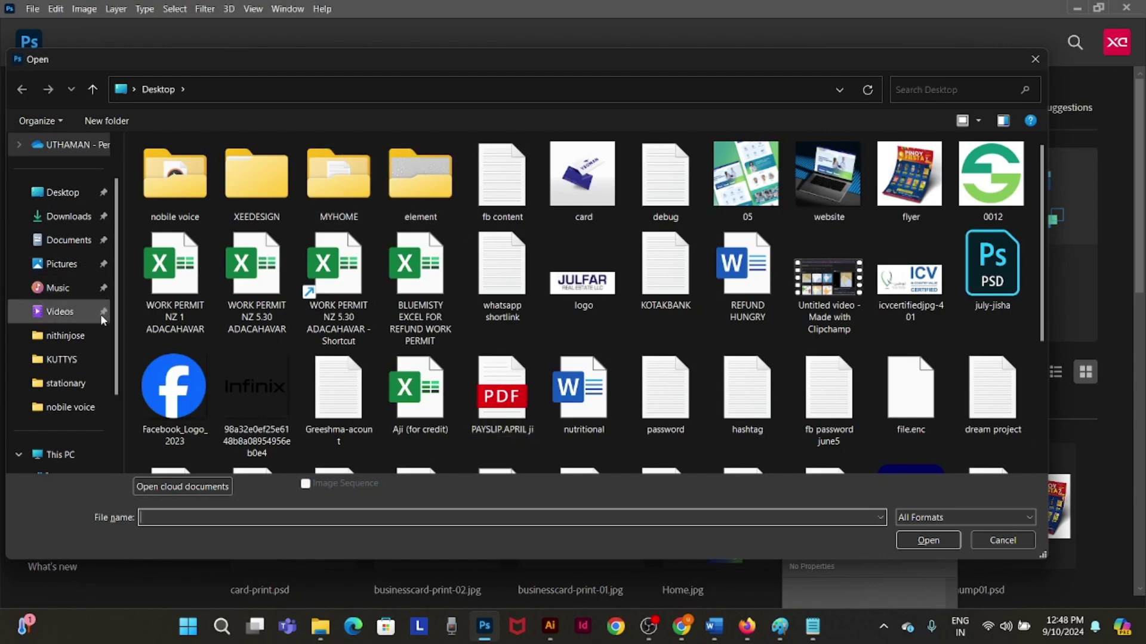
click(60, 197)
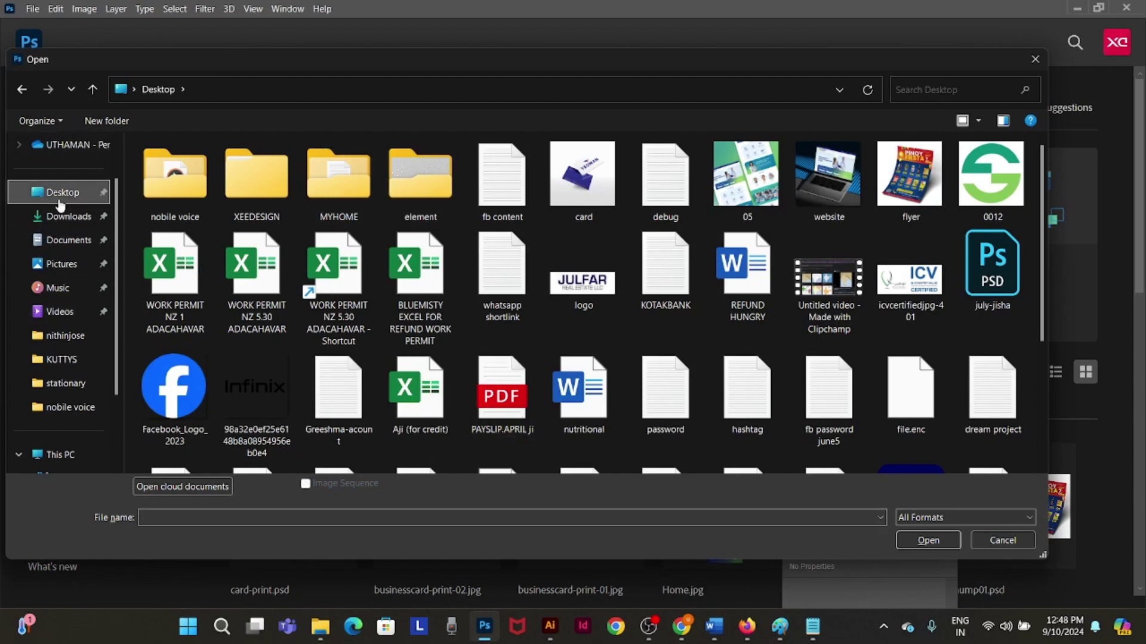
double_click(416, 184)
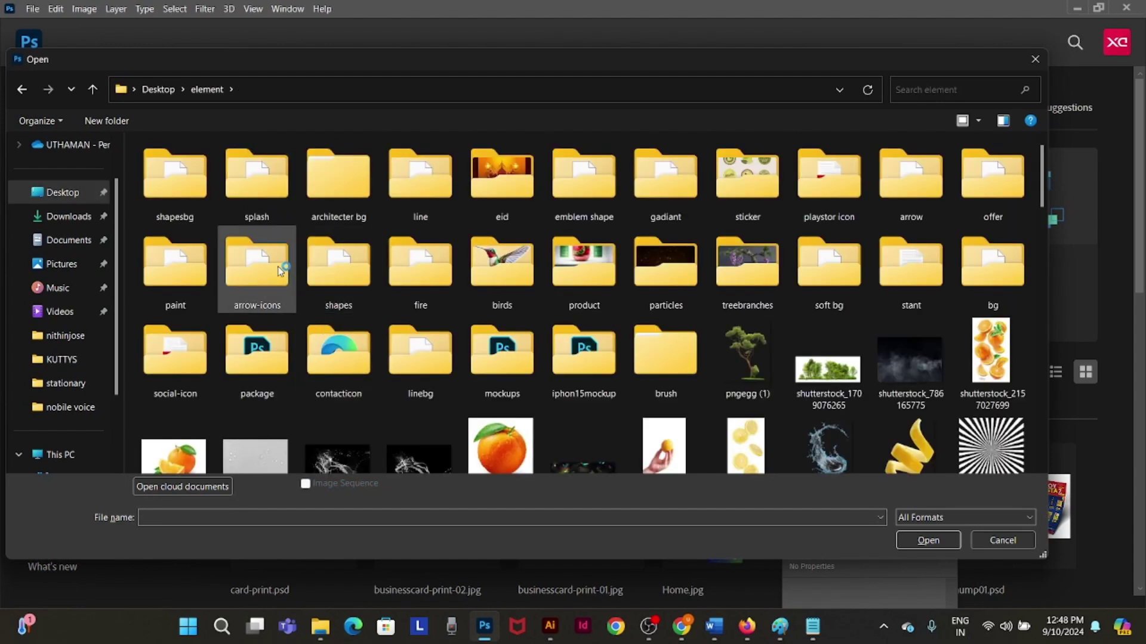
key(m)
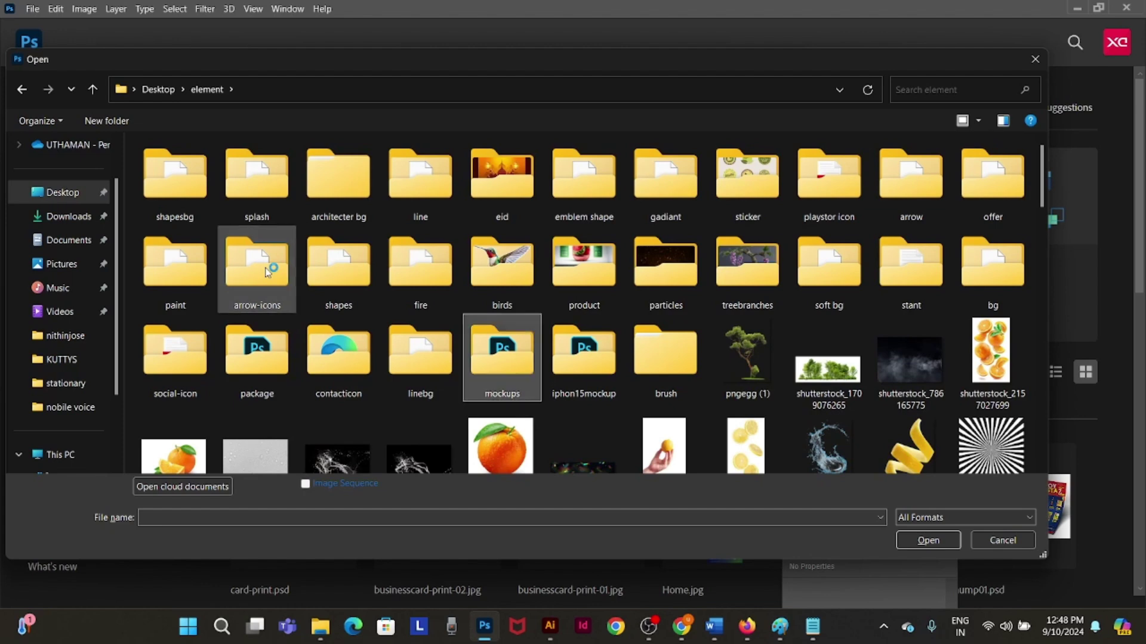
key(Return)
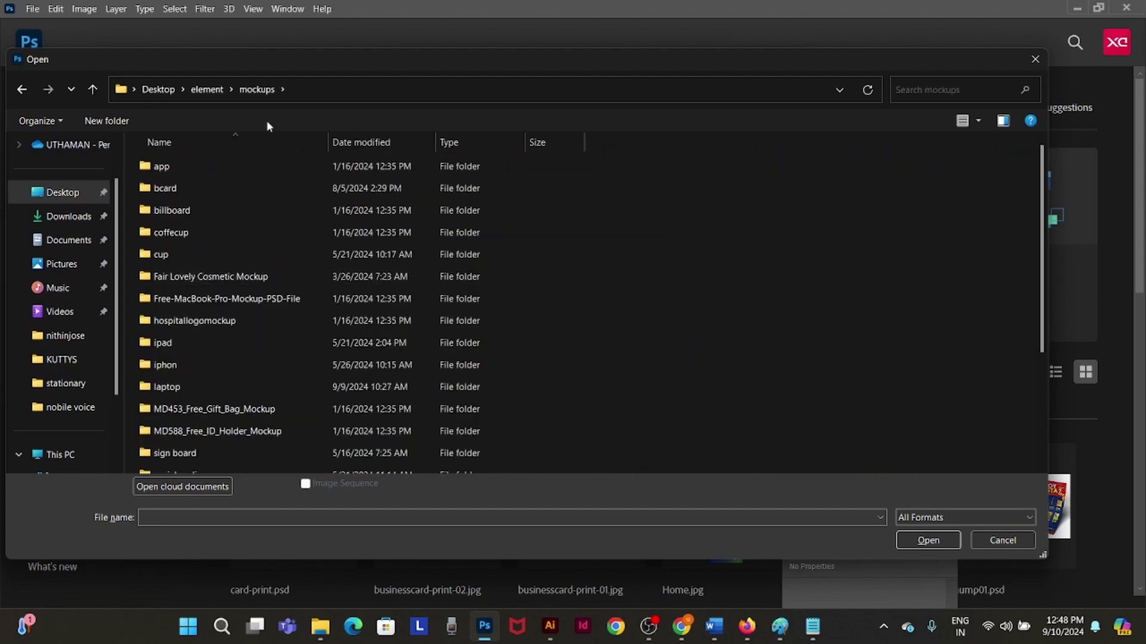
double_click(213, 186)
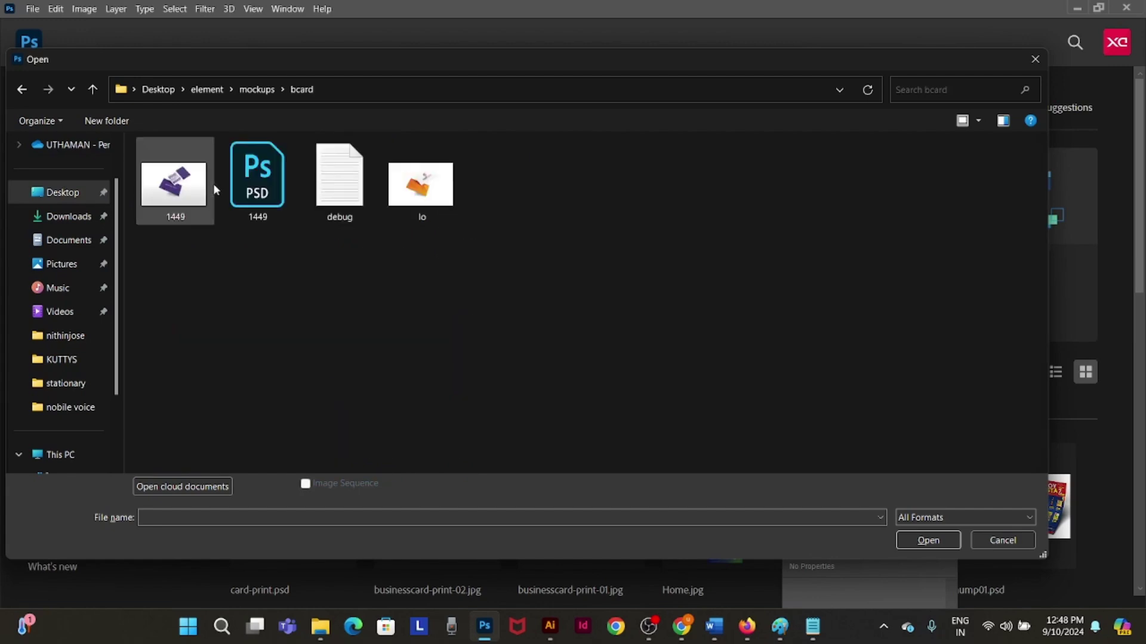
double_click(262, 195)
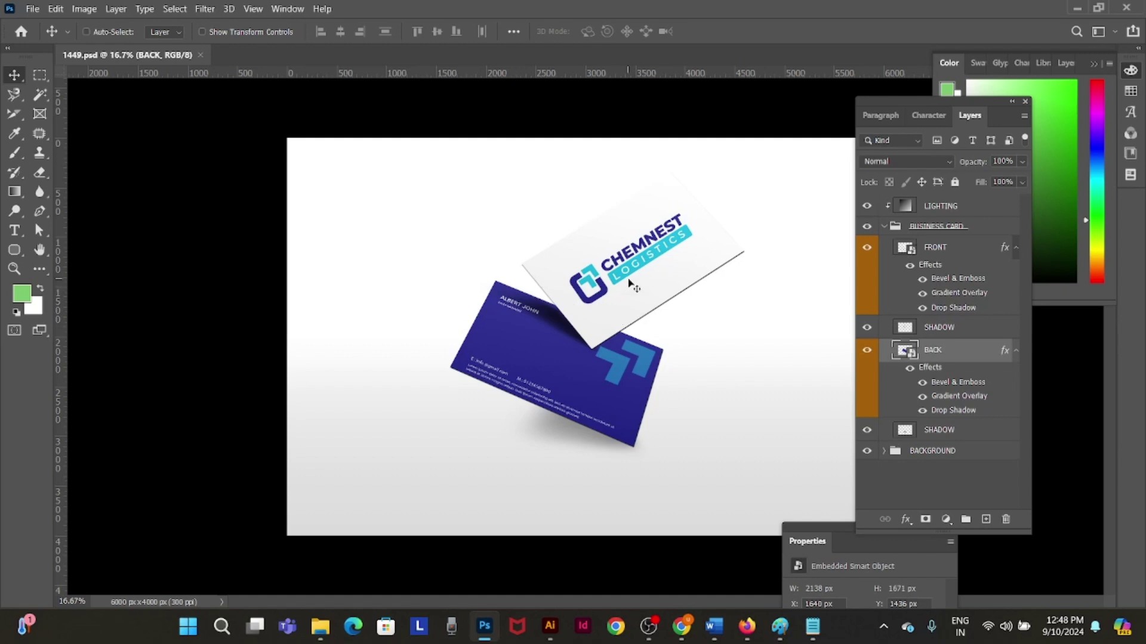
Step: Show the mockup in full screen mode and toggle the BACK and FRONT layers' visibility to identify each card
key(f)
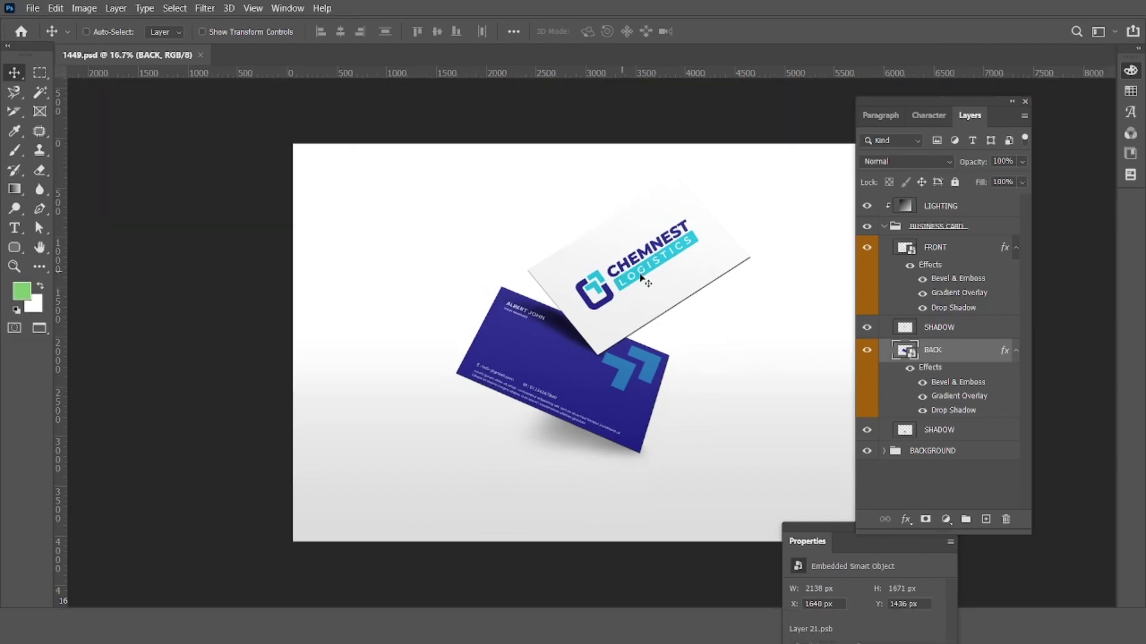
key(f)
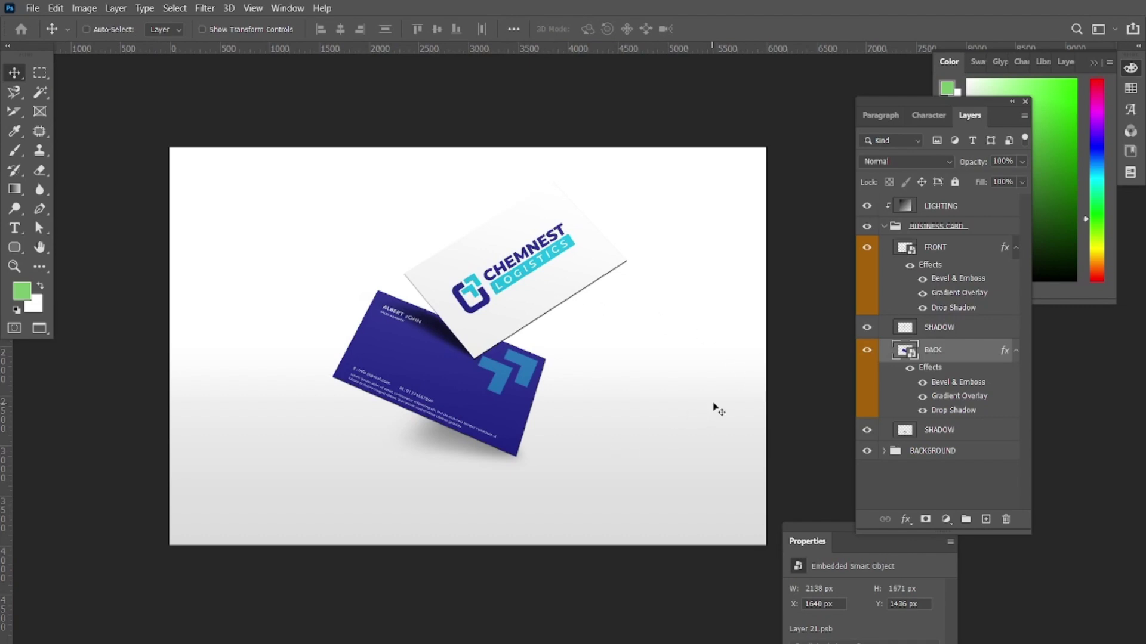
click(867, 351)
click(867, 351)
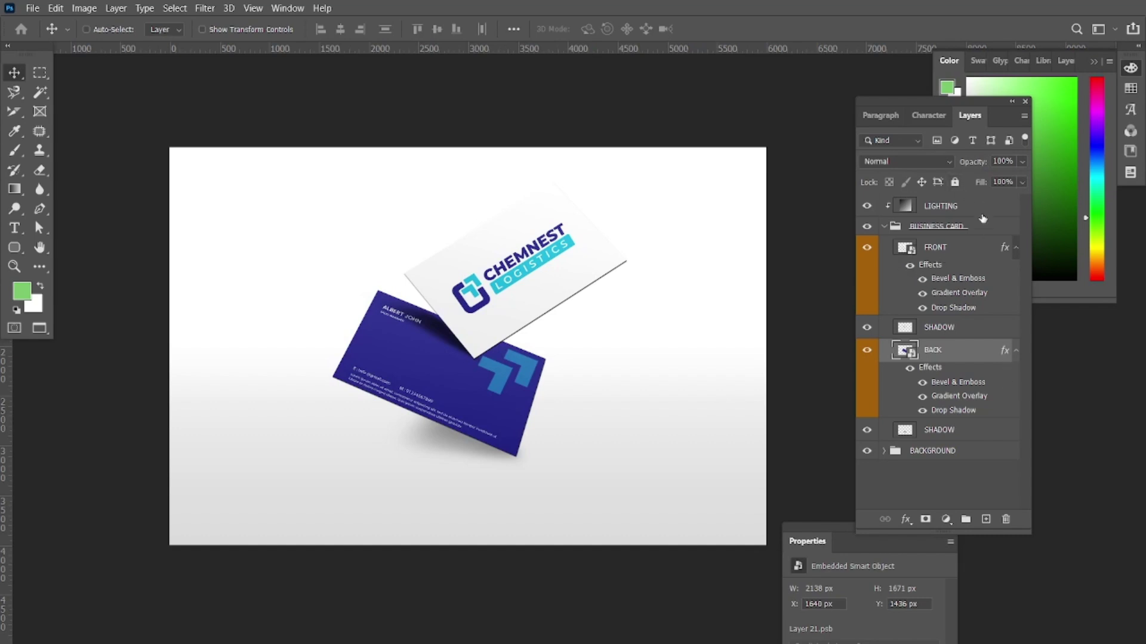
click(866, 248)
click(866, 247)
click(866, 247)
click(867, 247)
Step: Open the contents of the FRONT smart object and delete the Chemnest Logistics logo layer
double_click(907, 248)
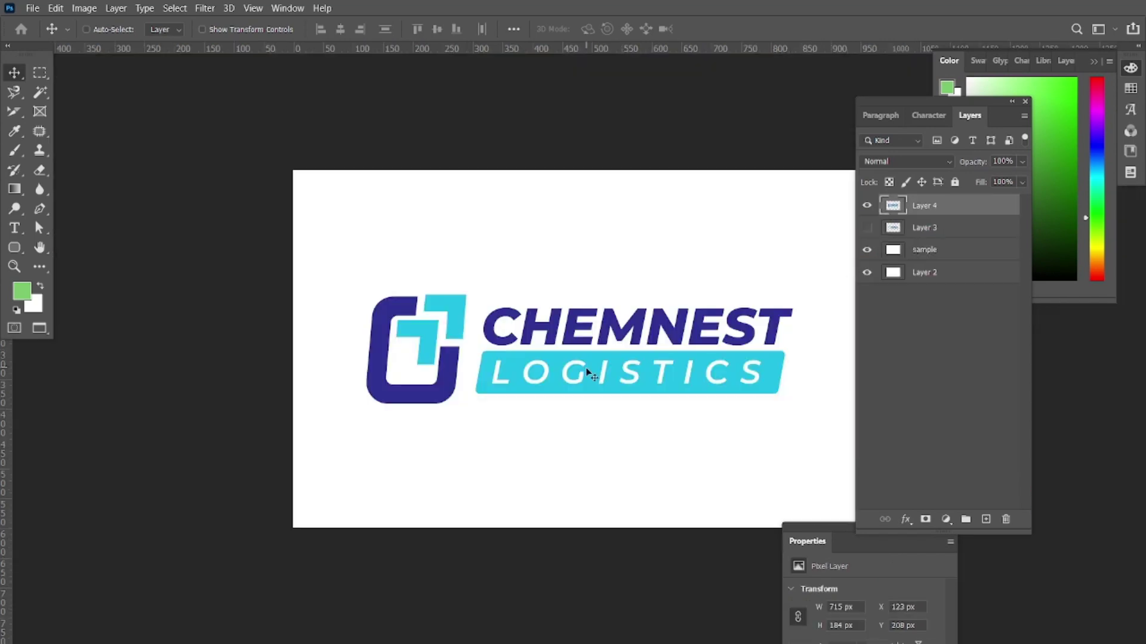
key(Delete)
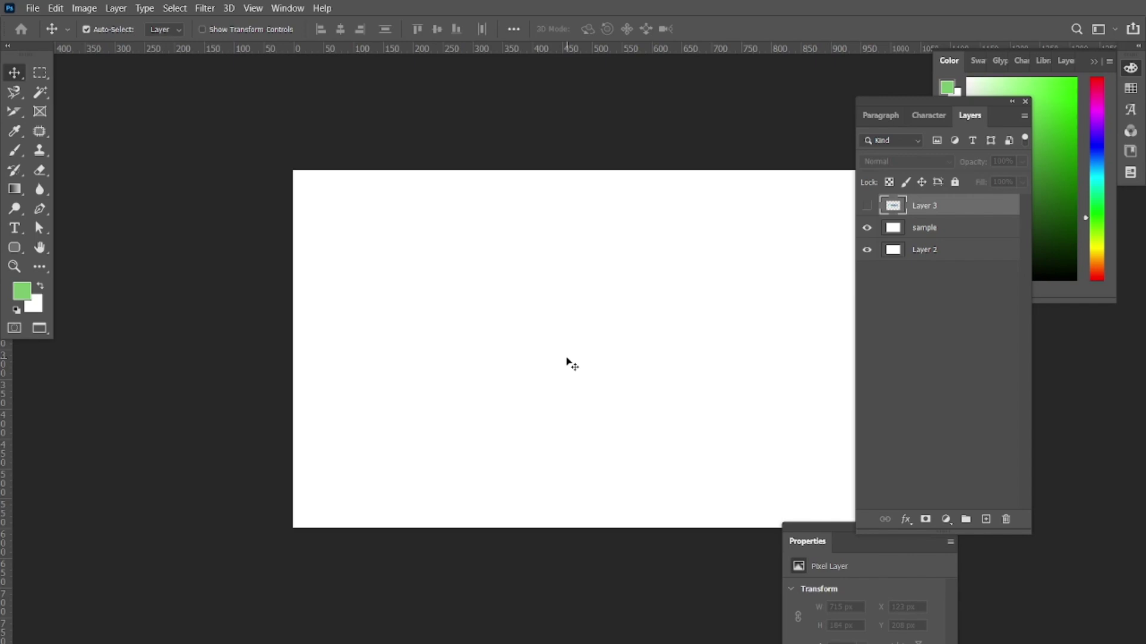
Step: Paste the Tech Synergy logo as pixels and scale it down to about 726 px wide on the white card
key(ctrl+v)
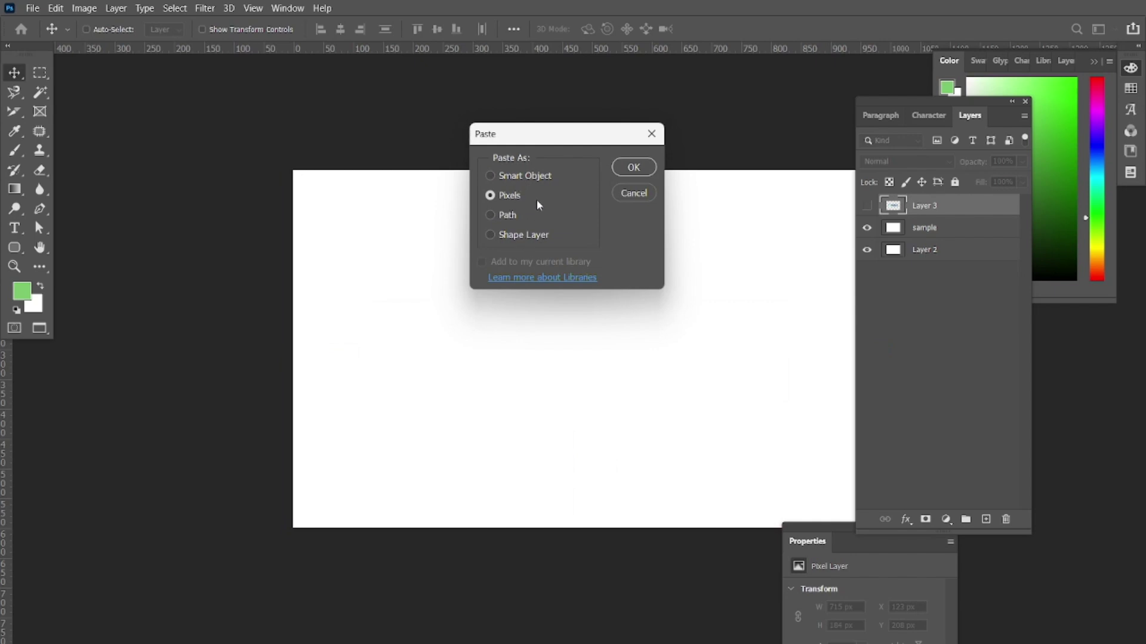
click(645, 172)
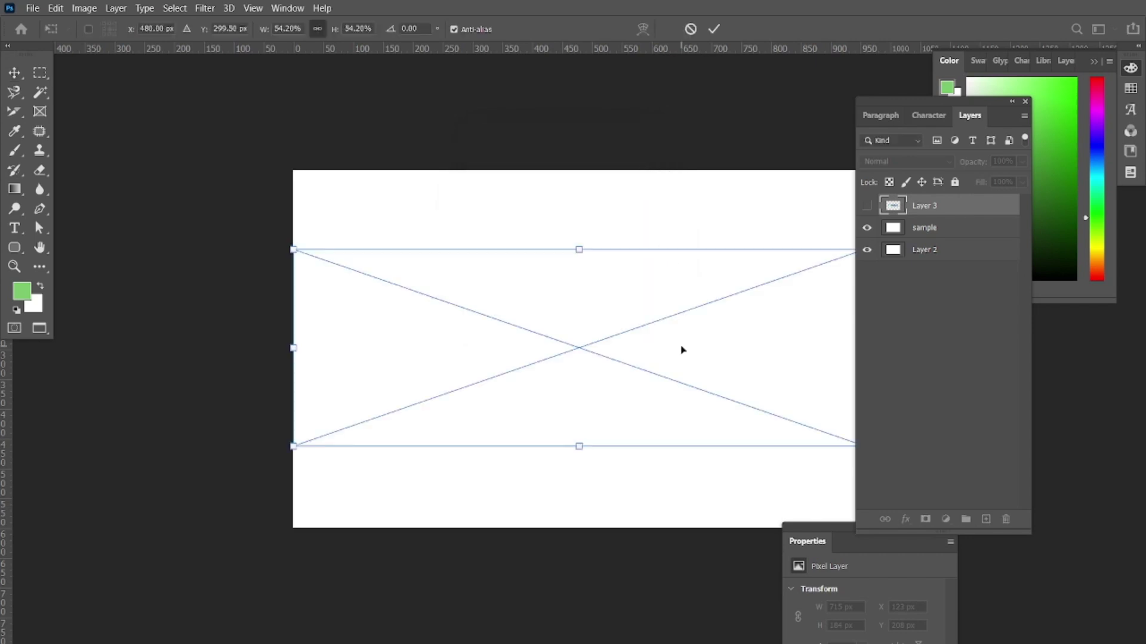
drag(579, 248, 579, 298)
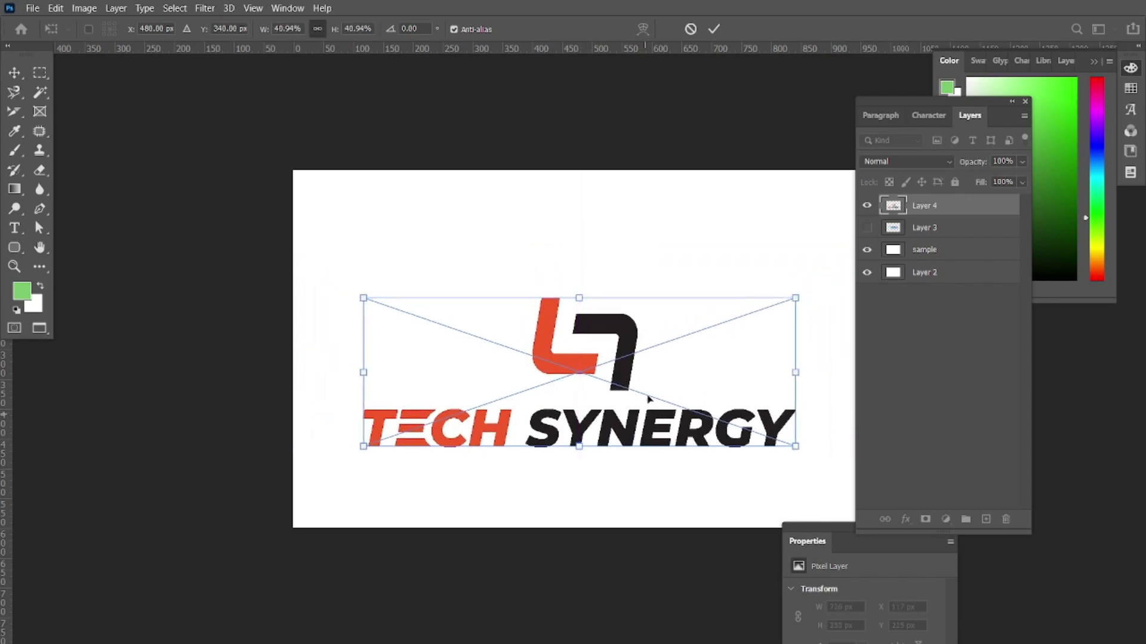
key(Return)
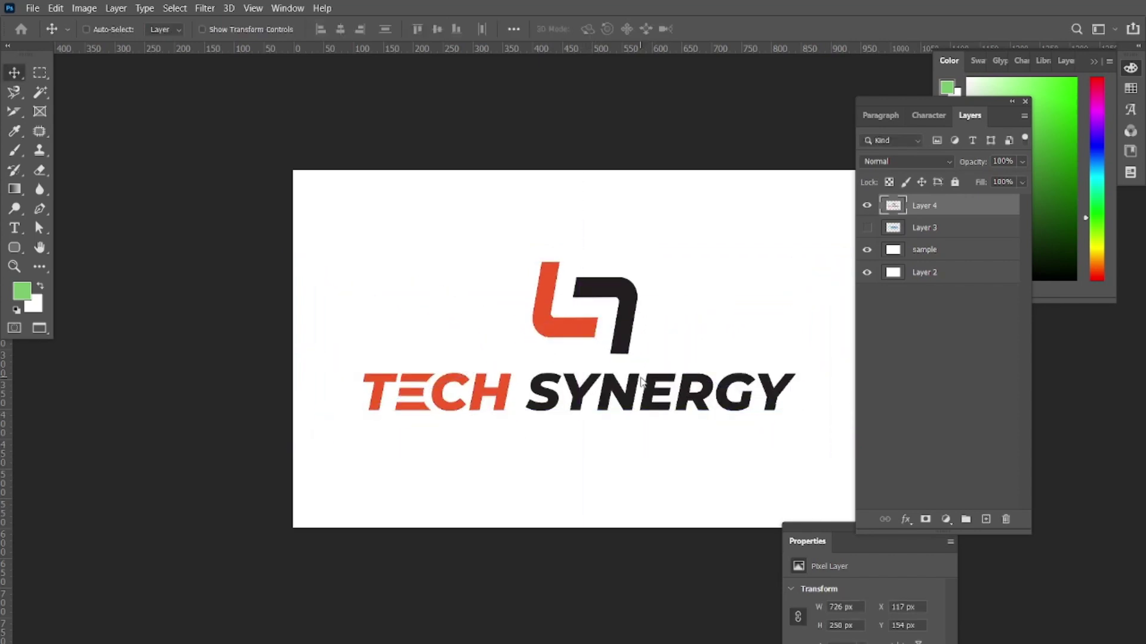
Step: Centre the Tech Synergy logo vertically on the card canvas, and clear the selection
key(f)
key(f)
key(ctrl+a)
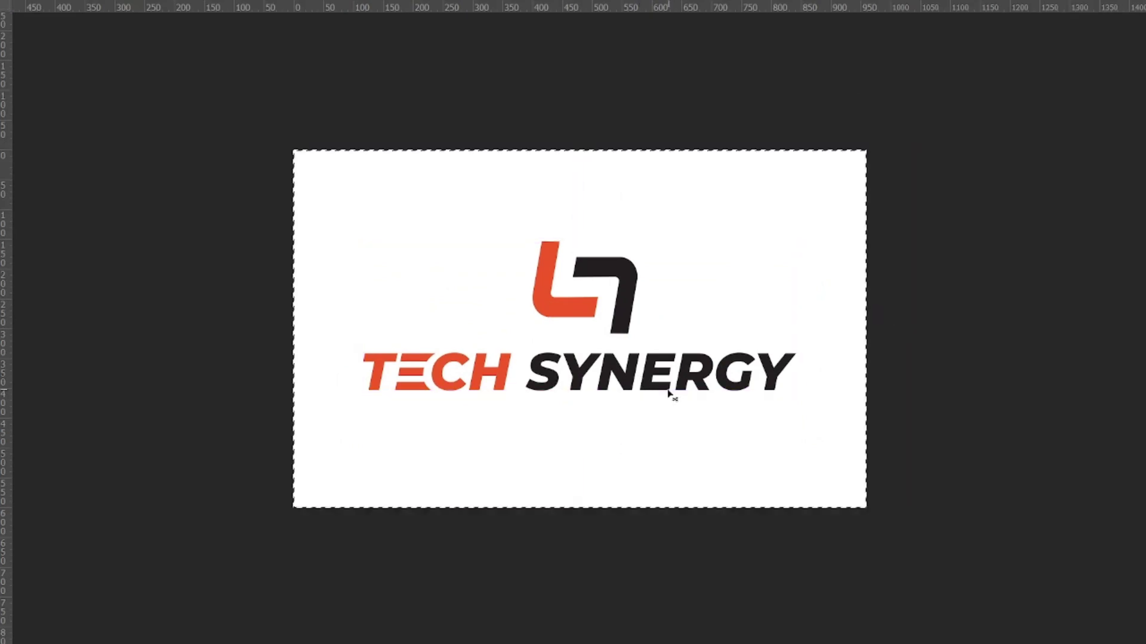
key(f)
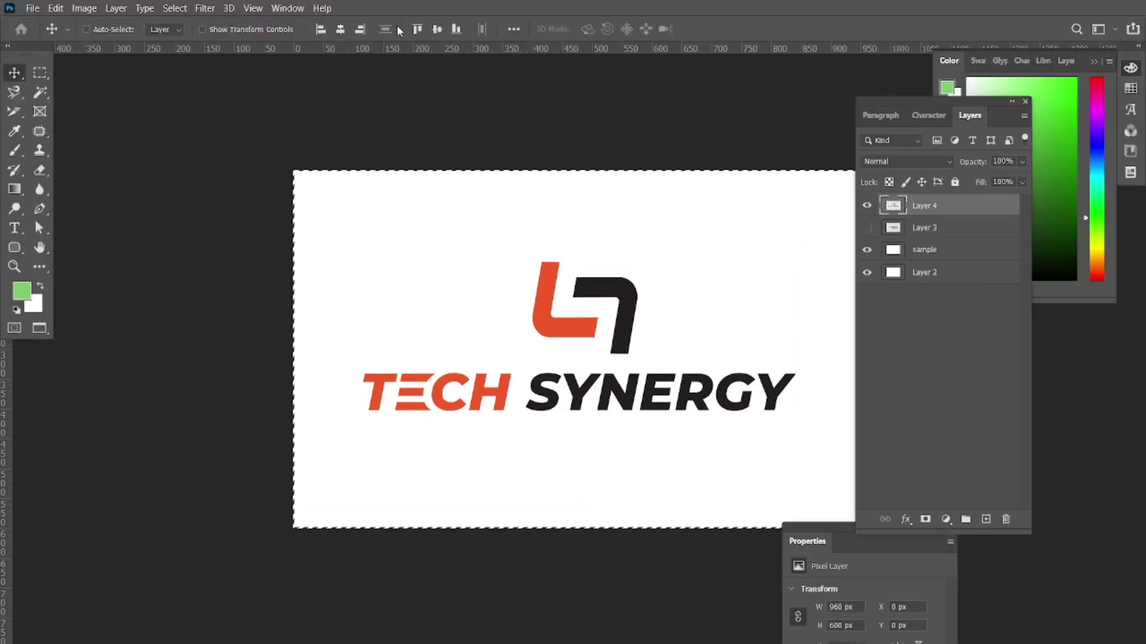
click(441, 33)
key(ctrl+d)
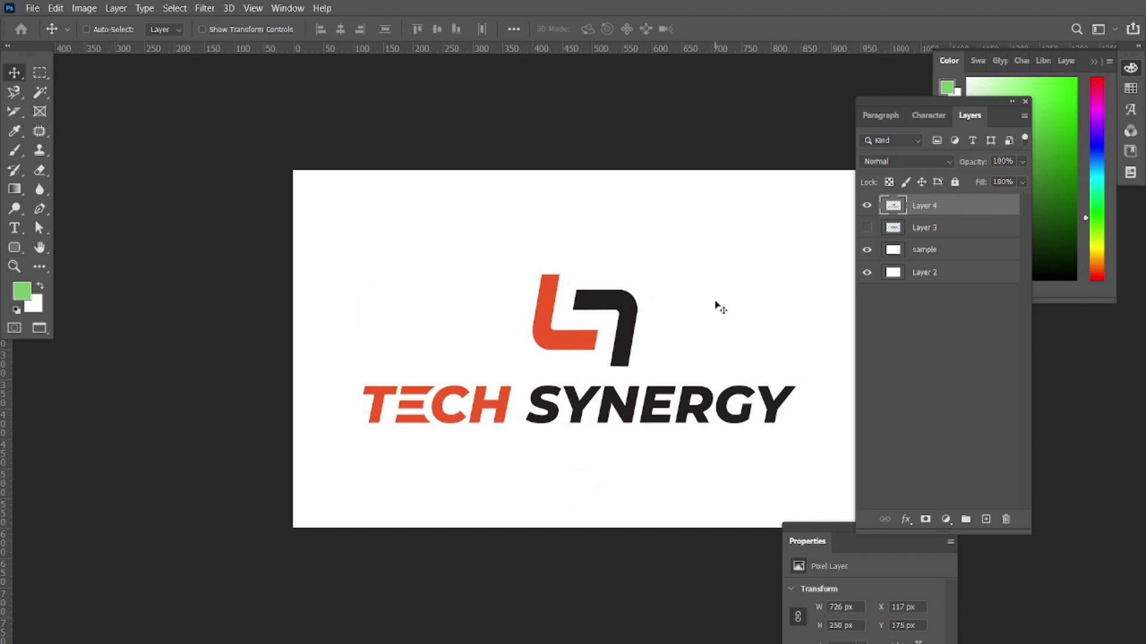
Step: Save the edited front card contents and return to the 1449.psd mockup in standard screen mode
key(ctrl)
key(f)
key(f)
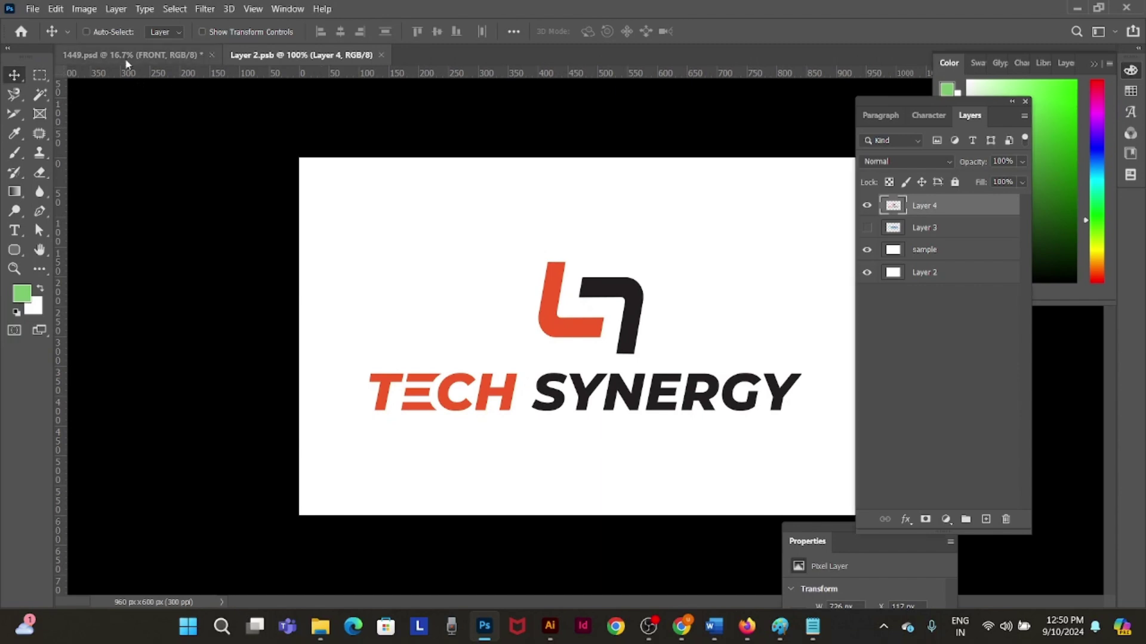
click(127, 60)
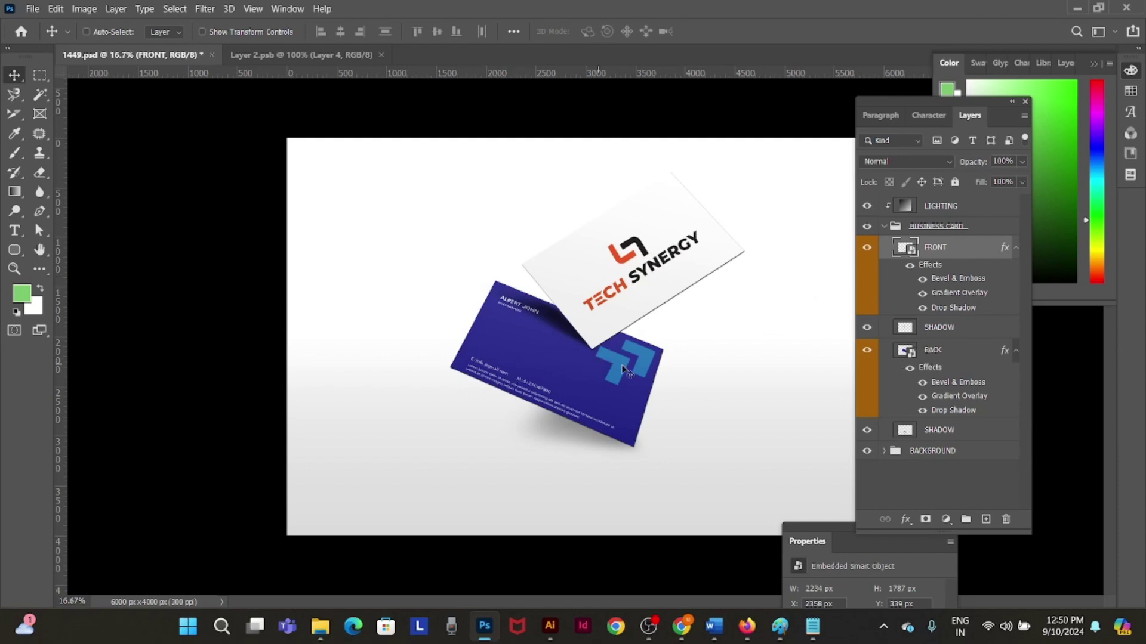
Step: Identify the BACK card by toggling its visibility, and open its smart object contents without updating the text layers
click(867, 351)
click(867, 351)
double_click(912, 355)
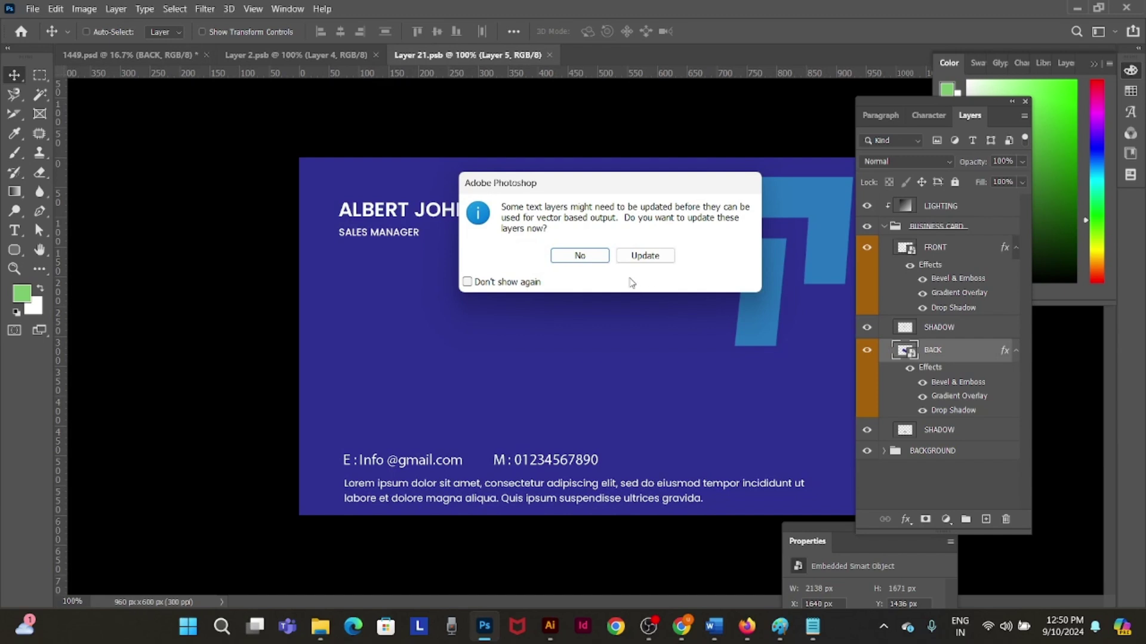
click(581, 255)
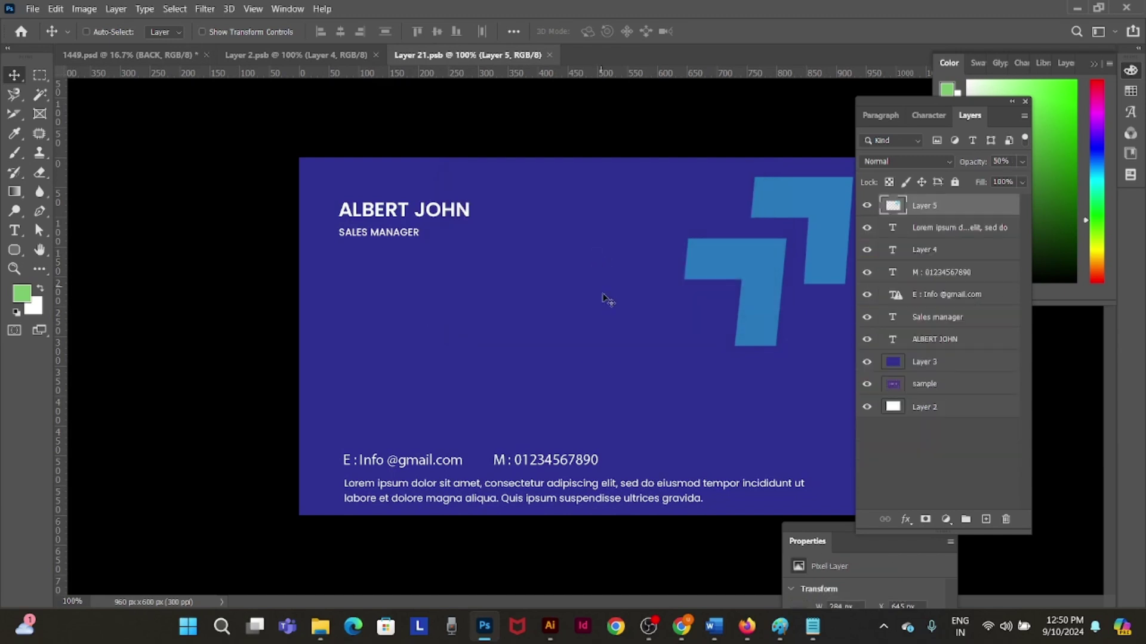
Step: Delete the blue double-arrow graphic on Layer 5 from the back card
right_click(787, 254)
right_click(777, 250)
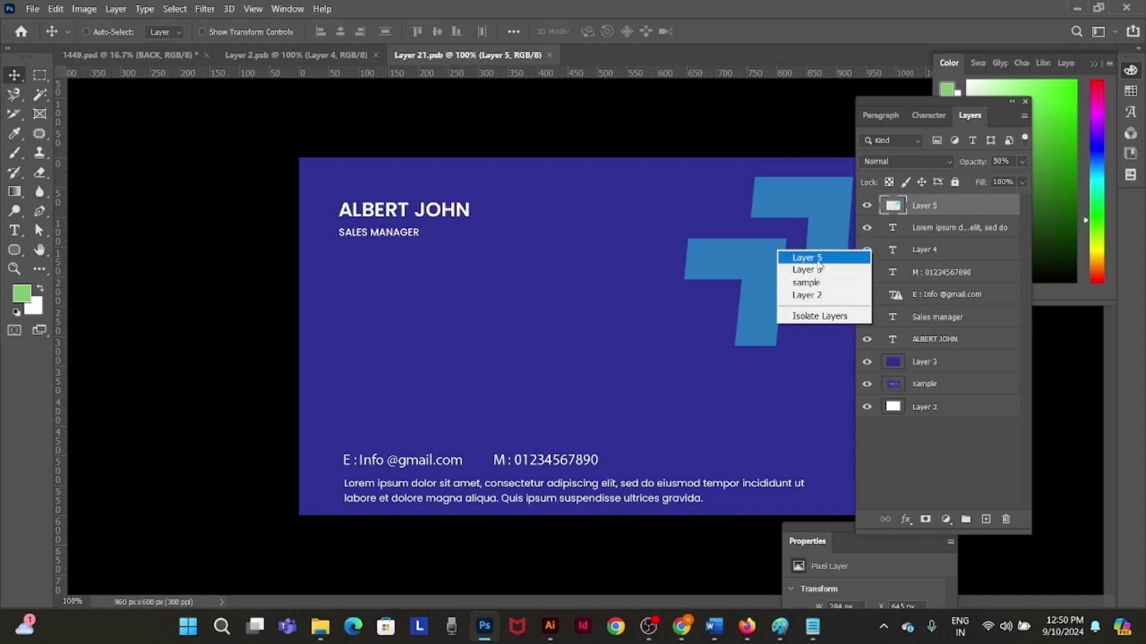
click(818, 259)
drag(760, 274, 736, 302)
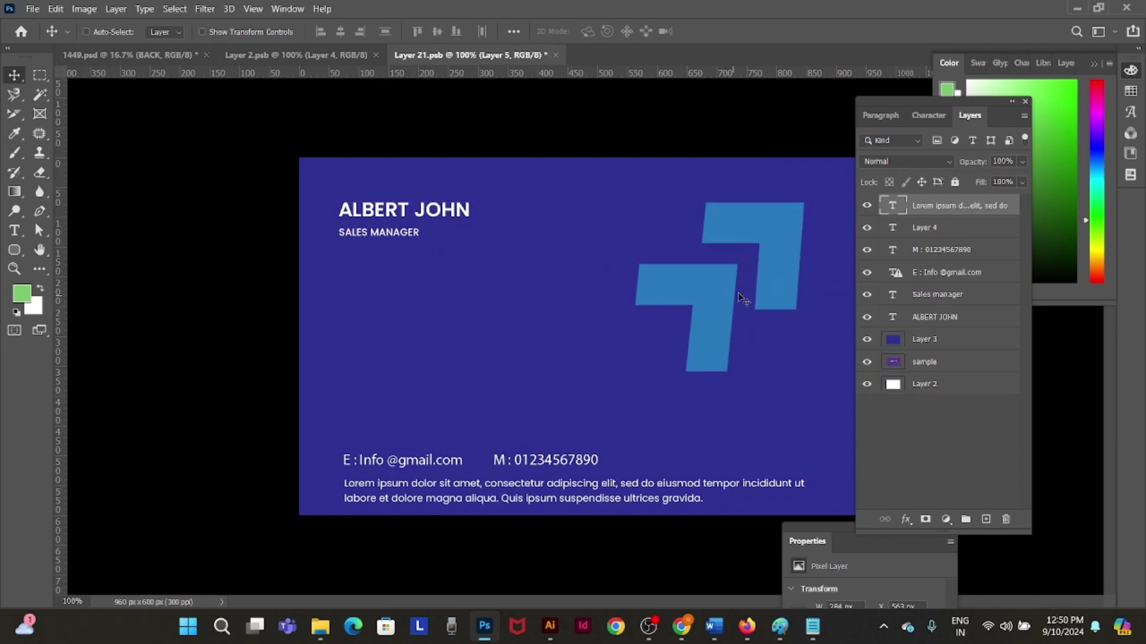
key(Delete)
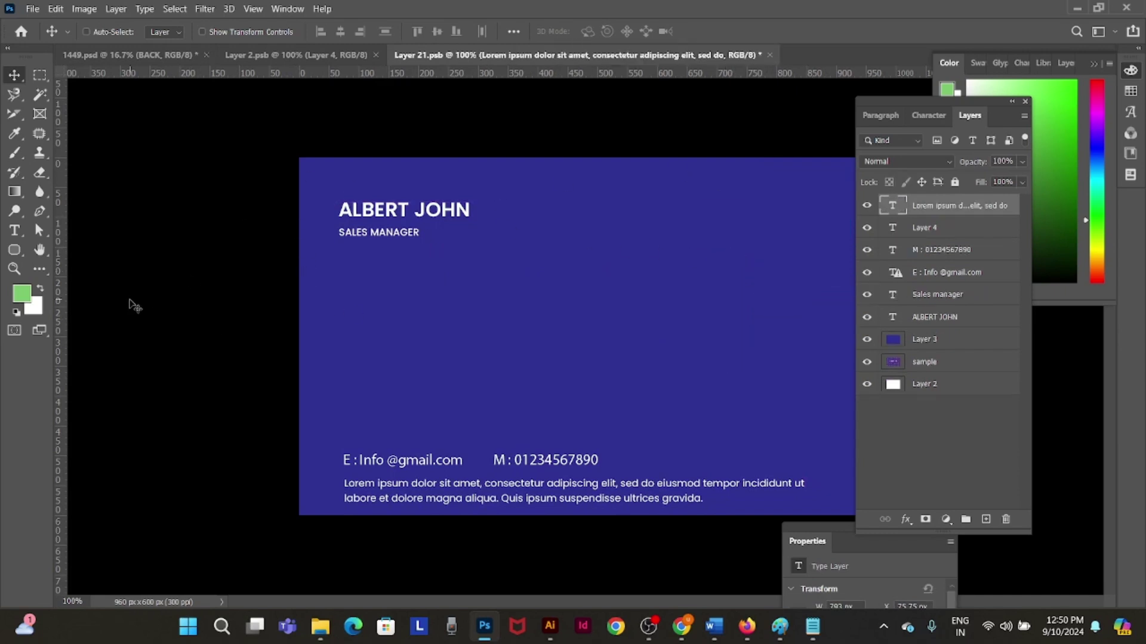
key(ctrl)
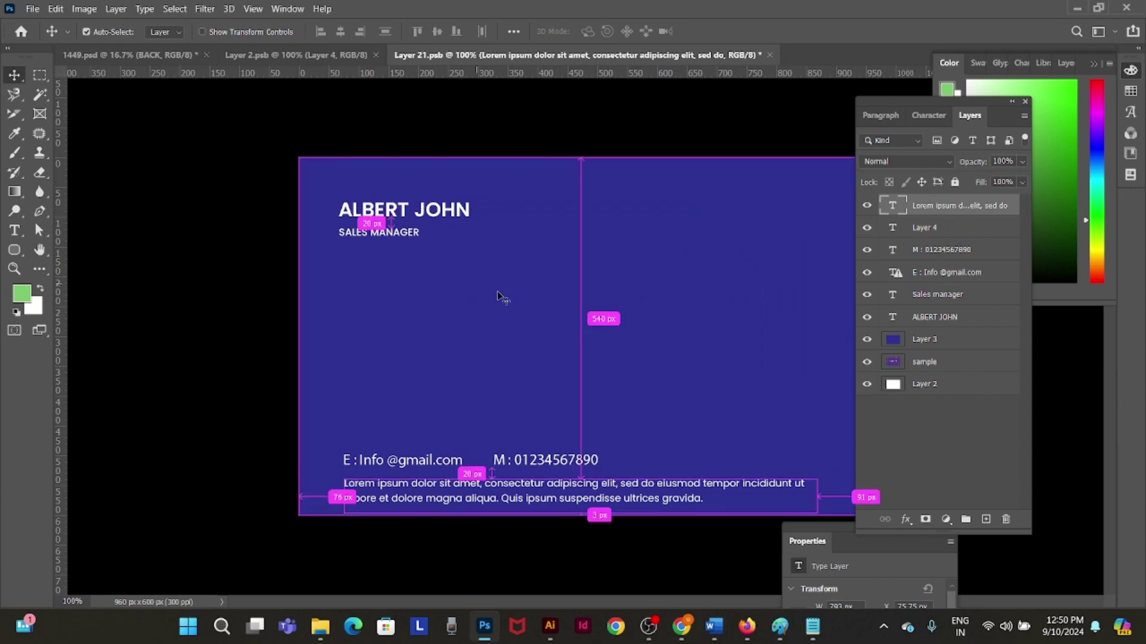
Step: Paste the full Tech Synergy logo onto the back card as pixels and commit its placement
key(ctrl+v)
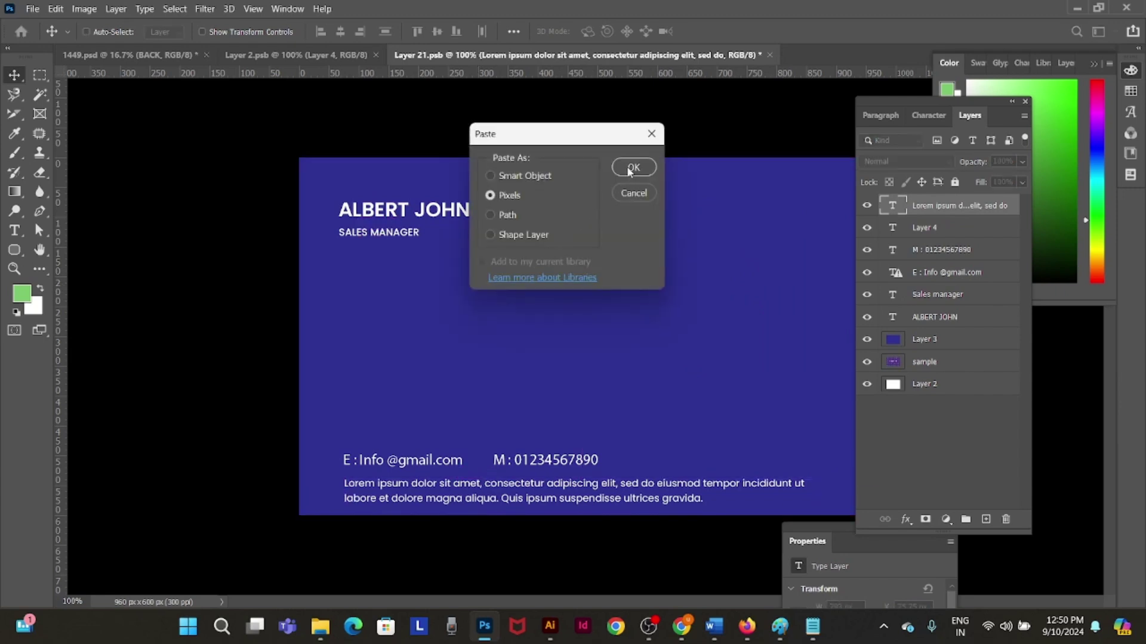
click(631, 168)
key(Return)
Step: Fill the blue Layer 3 background with the orange sampled from the Tech Synergy logo
right_click(635, 191)
click(666, 207)
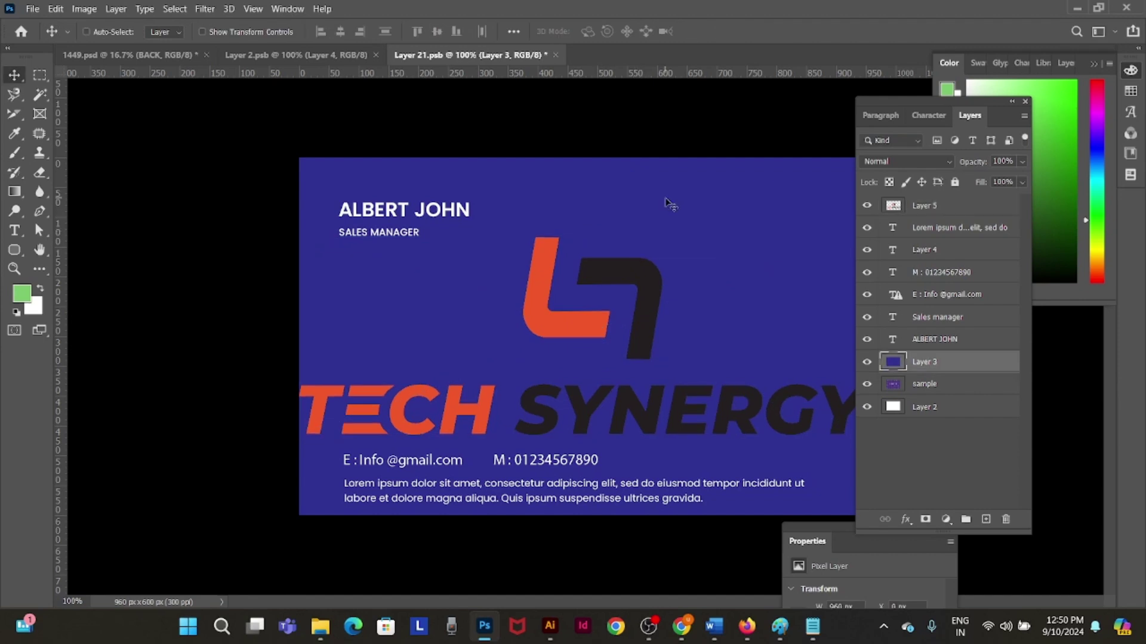
key(u)
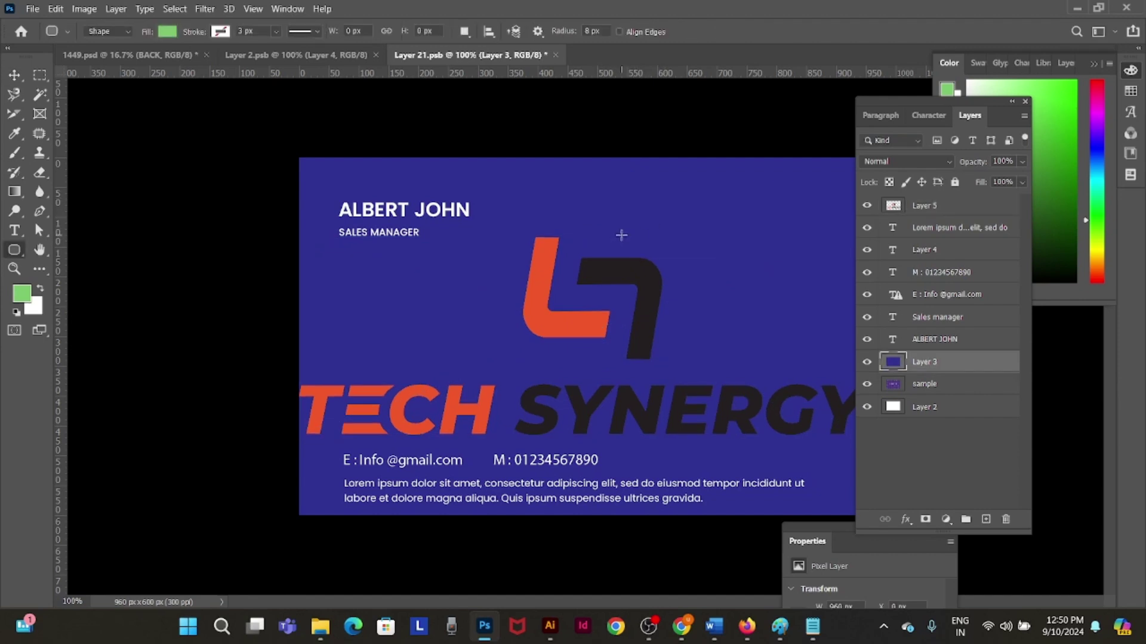
key(i)
click(549, 258)
key(alt+BackSpace)
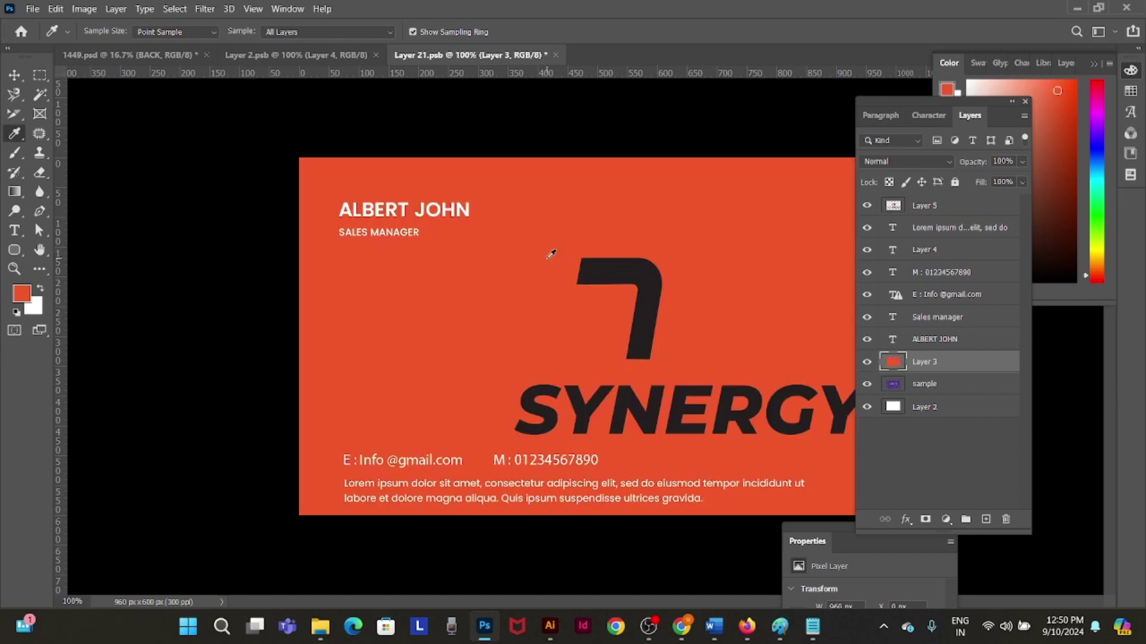
Step: Undo the orange background fill, and sample the logo's dark charcoal as the foreground colour
key(v)
right_click(642, 283)
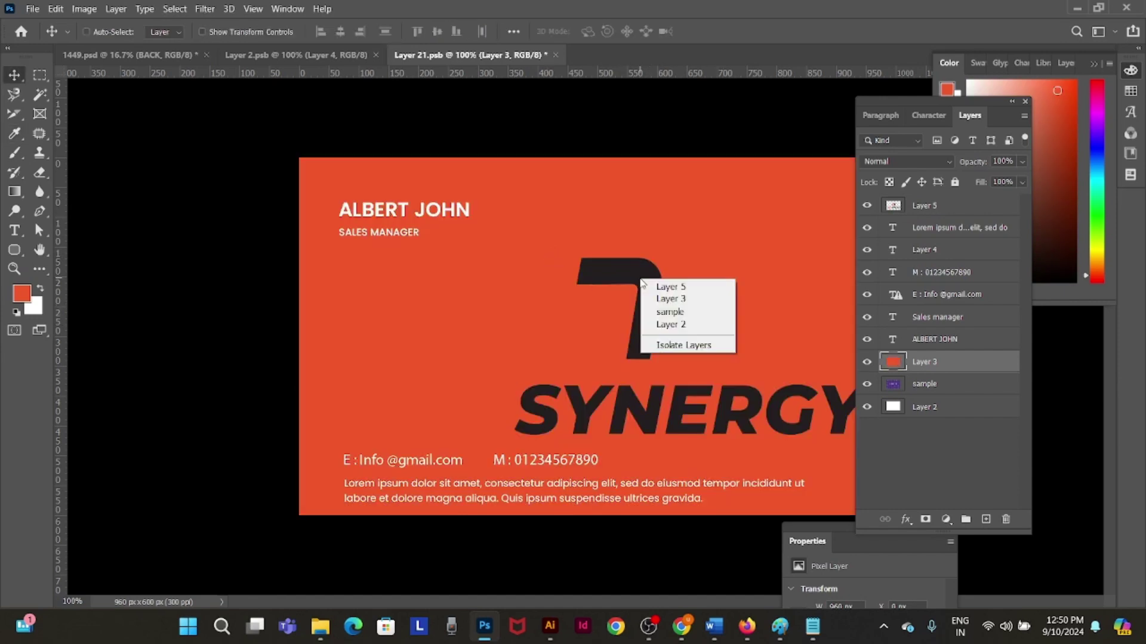
click(656, 287)
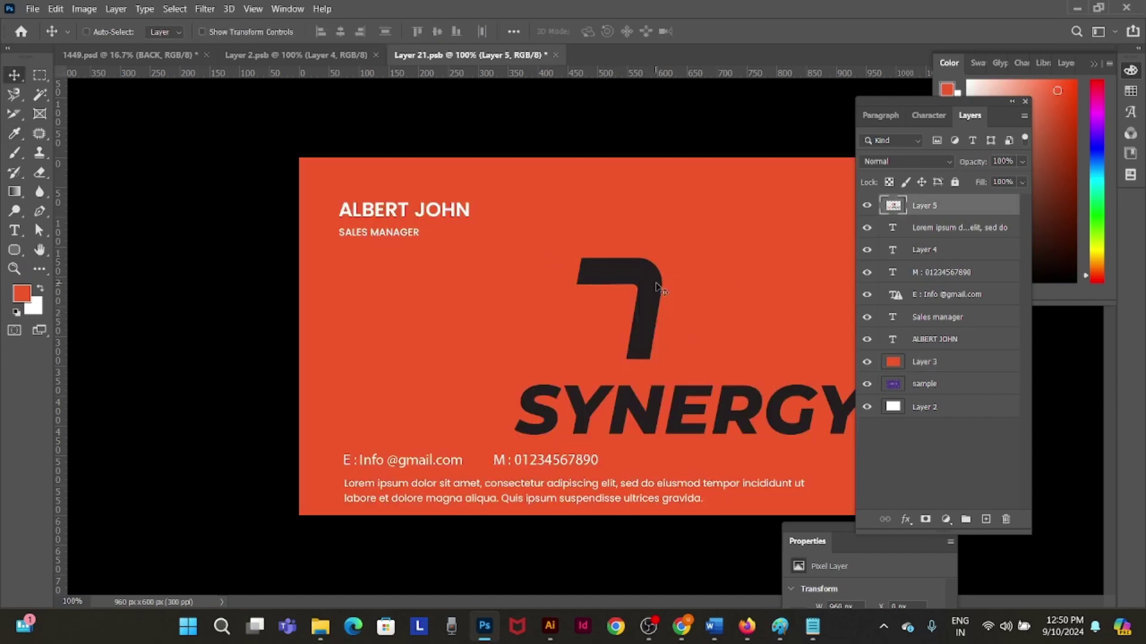
key(ctrl)
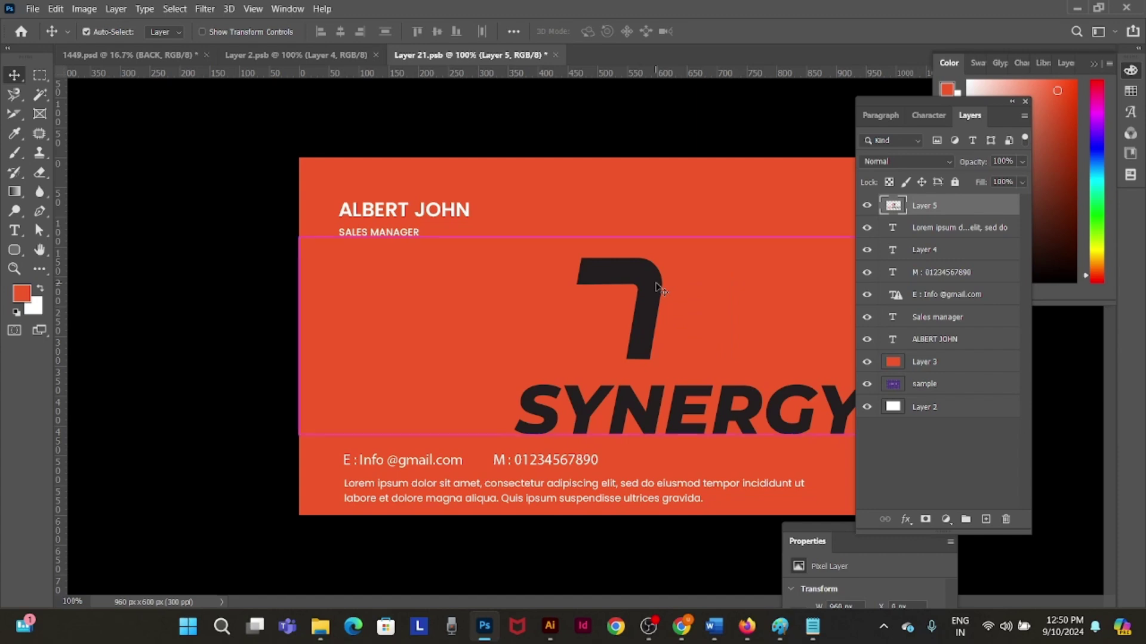
key(ctrl+z)
key(i)
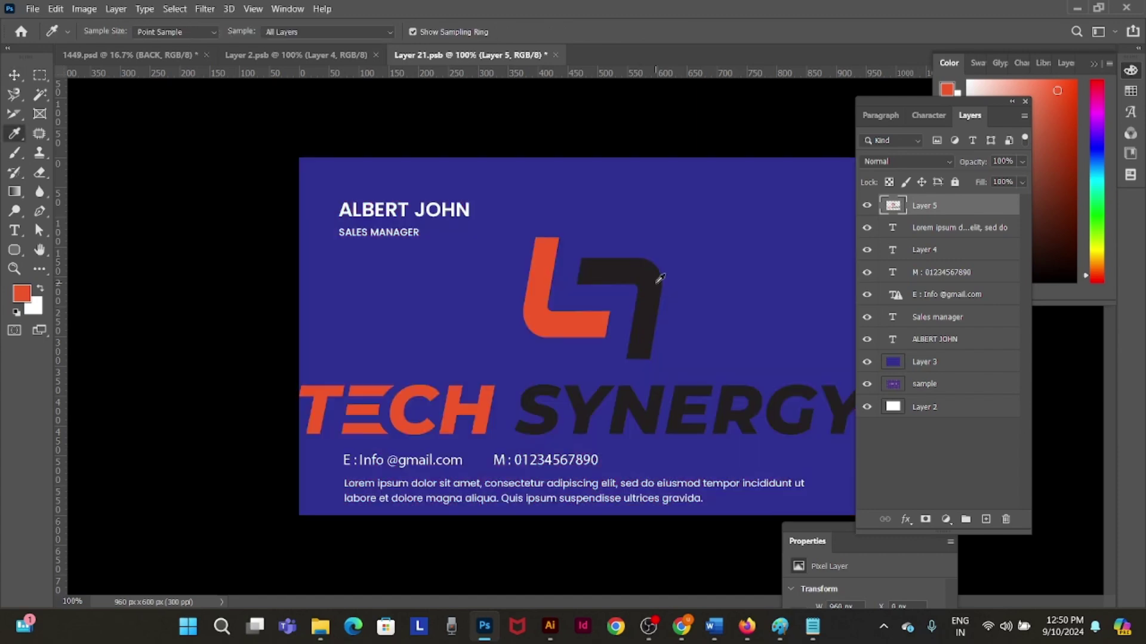
click(653, 273)
Step: Try filling the logo's Layer 5 with the sampled charcoal, and undo that fill
key(alt+BackSpace)
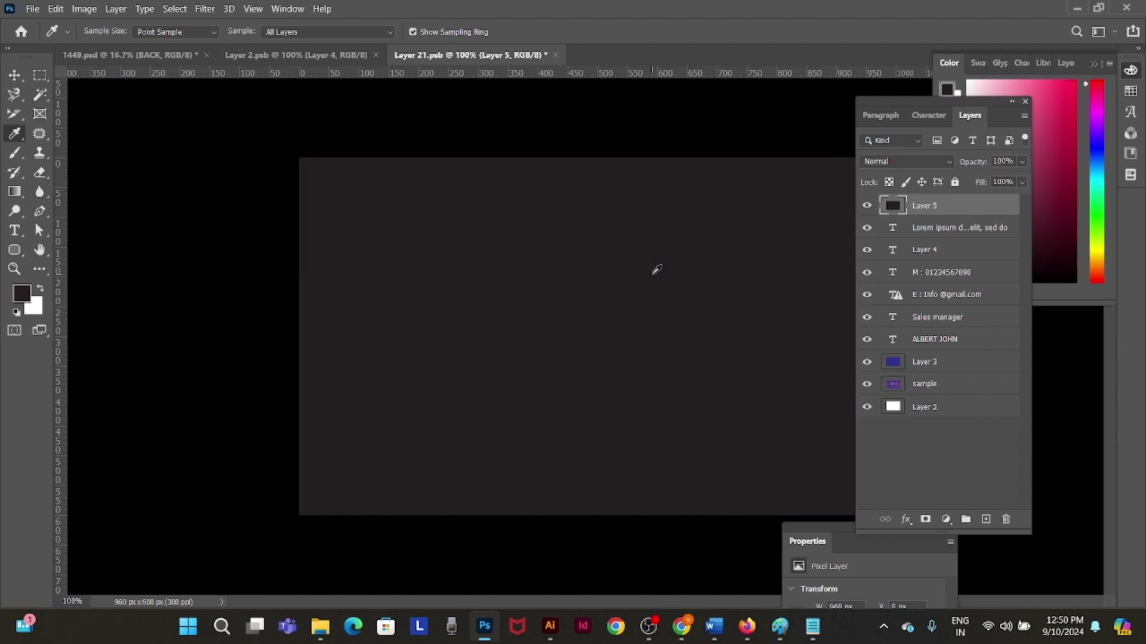
key(v)
key(ctrl+z)
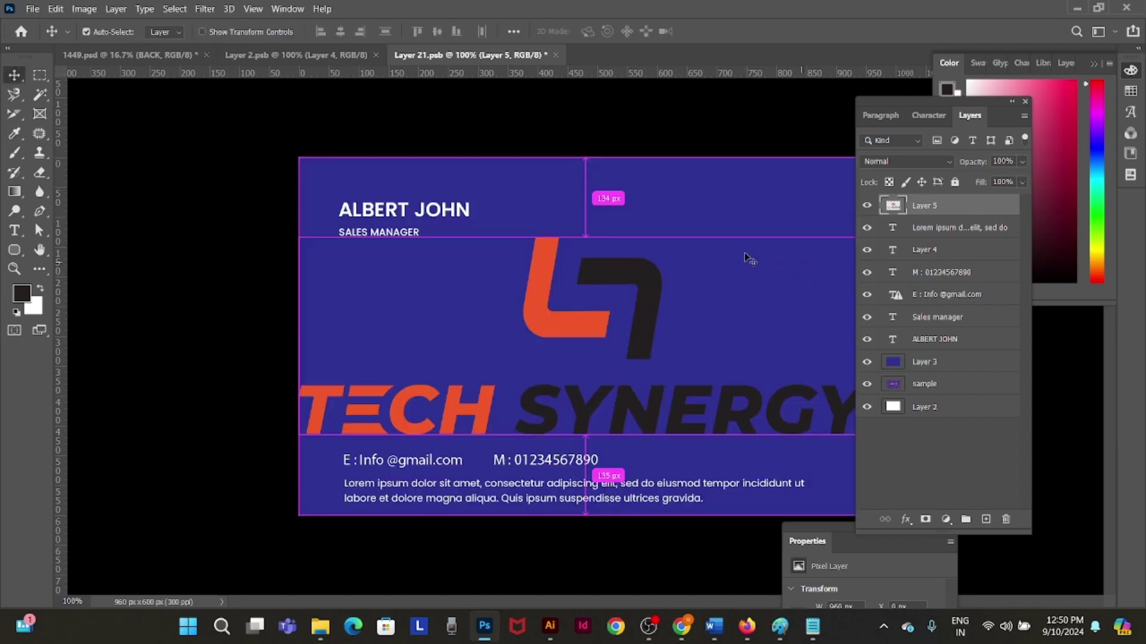
Step: Fill the Layer 3 card background with the charcoal foreground colour
right_click(742, 216)
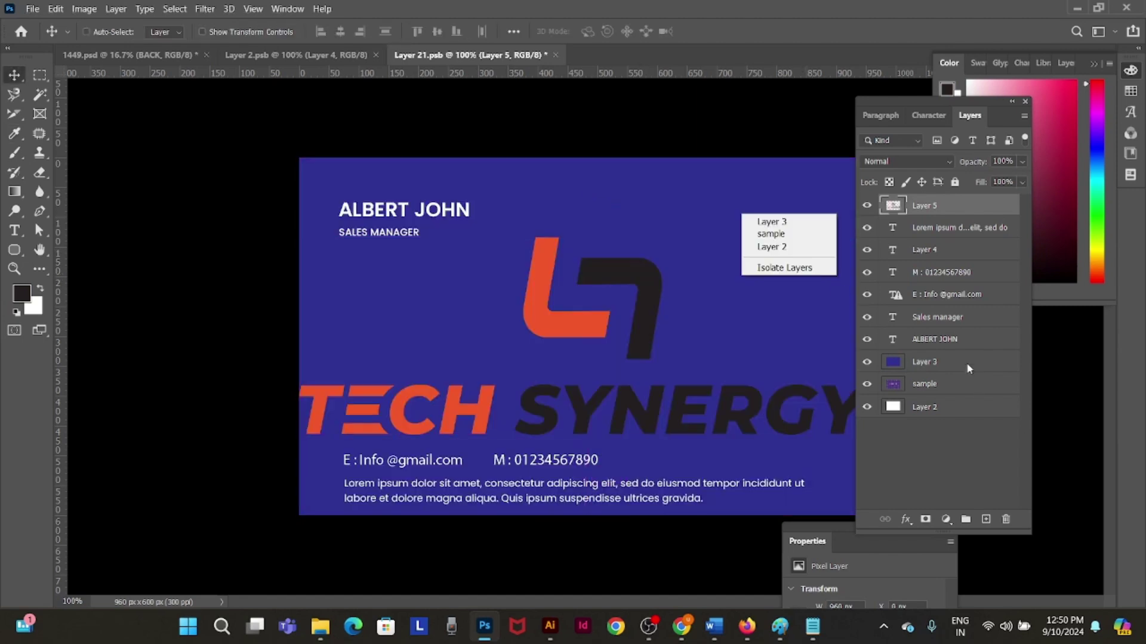
click(968, 368)
click(962, 365)
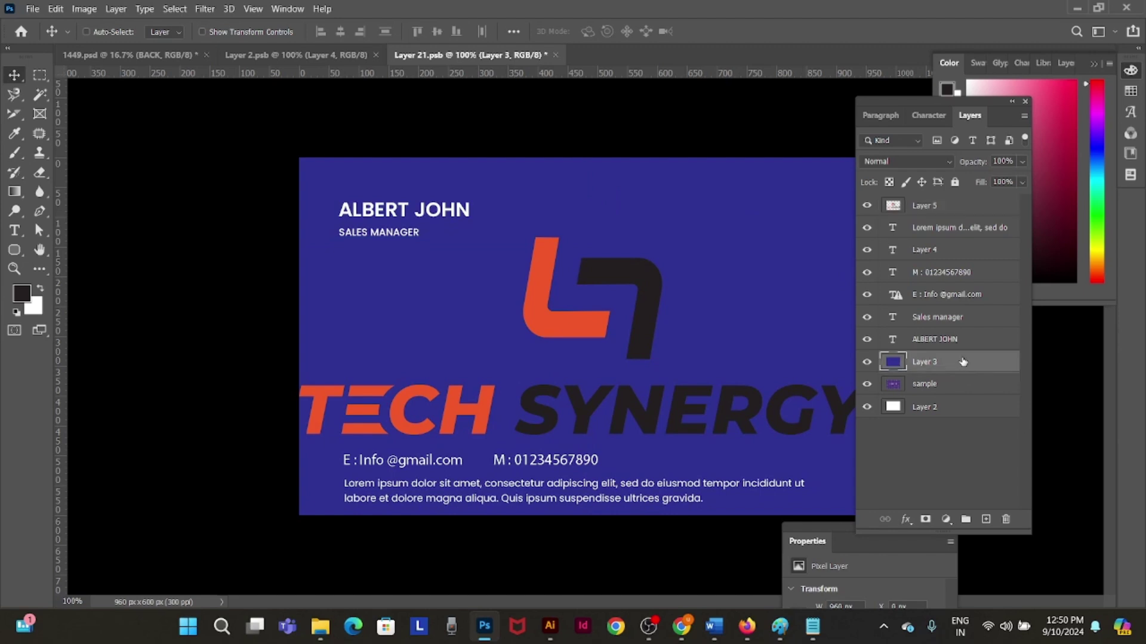
key(alt+BackSpace)
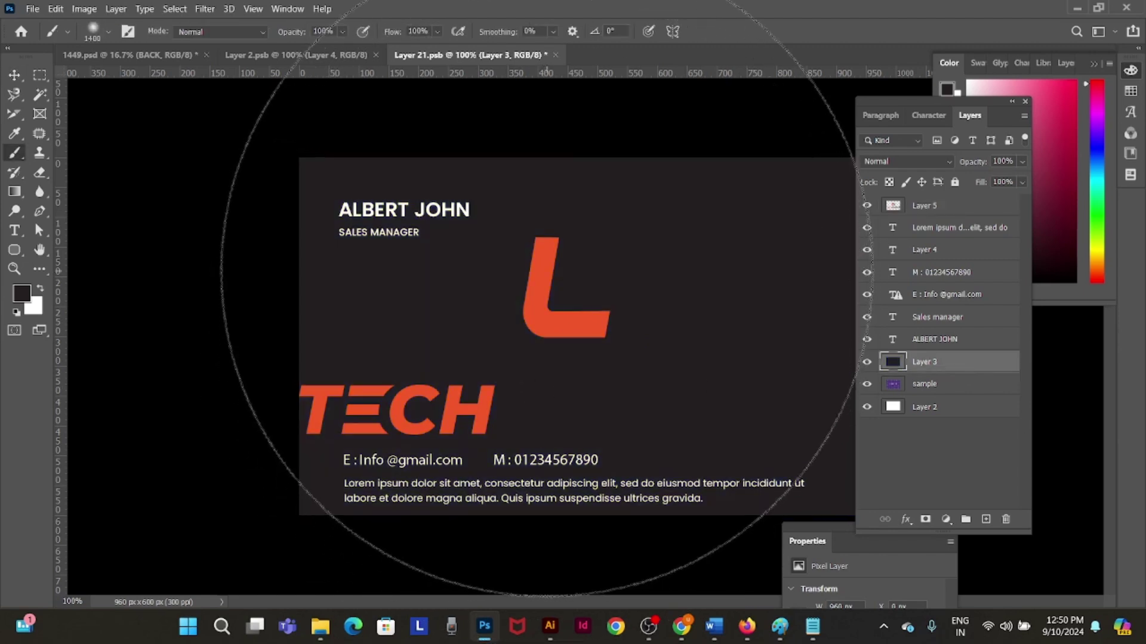
Step: Delete the pasted Tech Synergy logo on Layer 5 from the back card
right_click(545, 294)
click(567, 298)
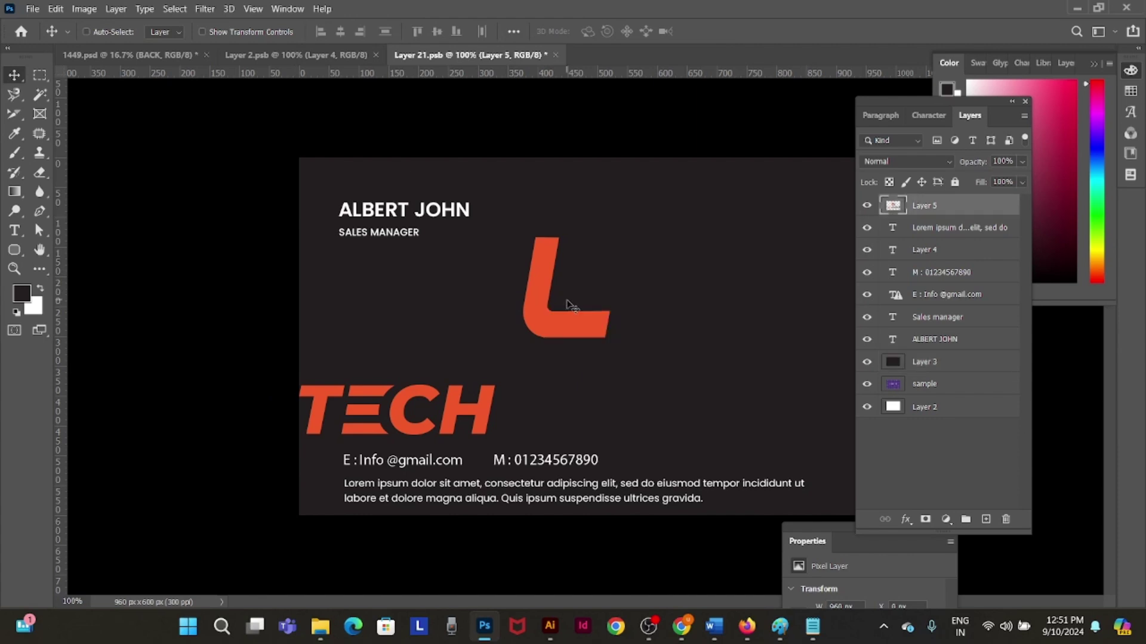
key(Delete)
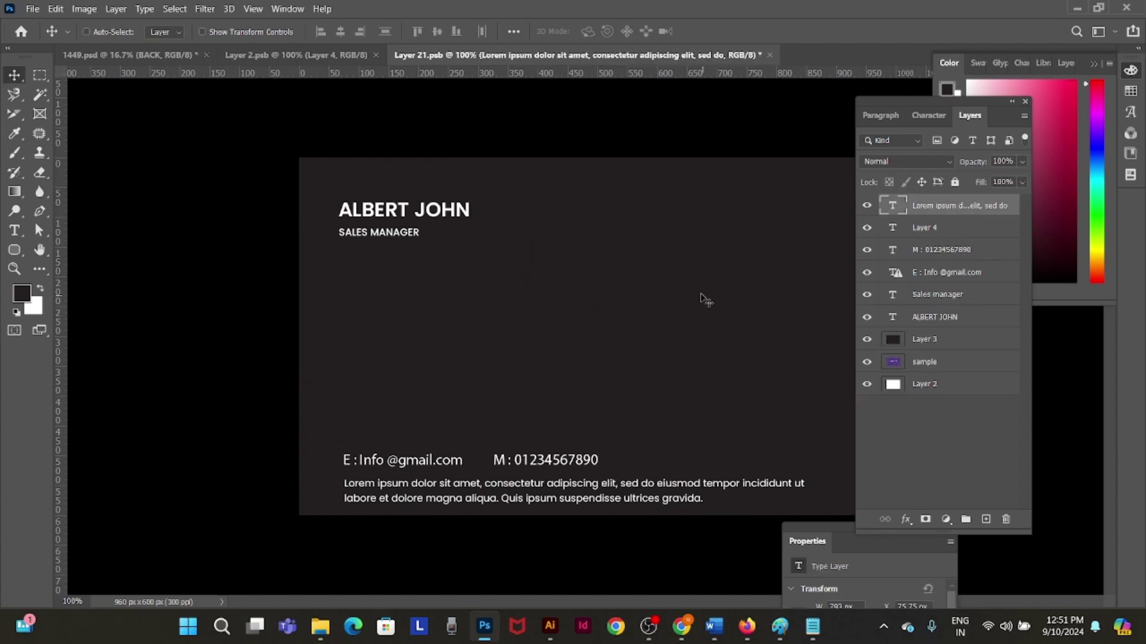
key(ctrl)
Step: Switch to Illustrator and copy only the icon above the wordmark in the Horizontal Logo artwork
click(550, 627)
click(424, 433)
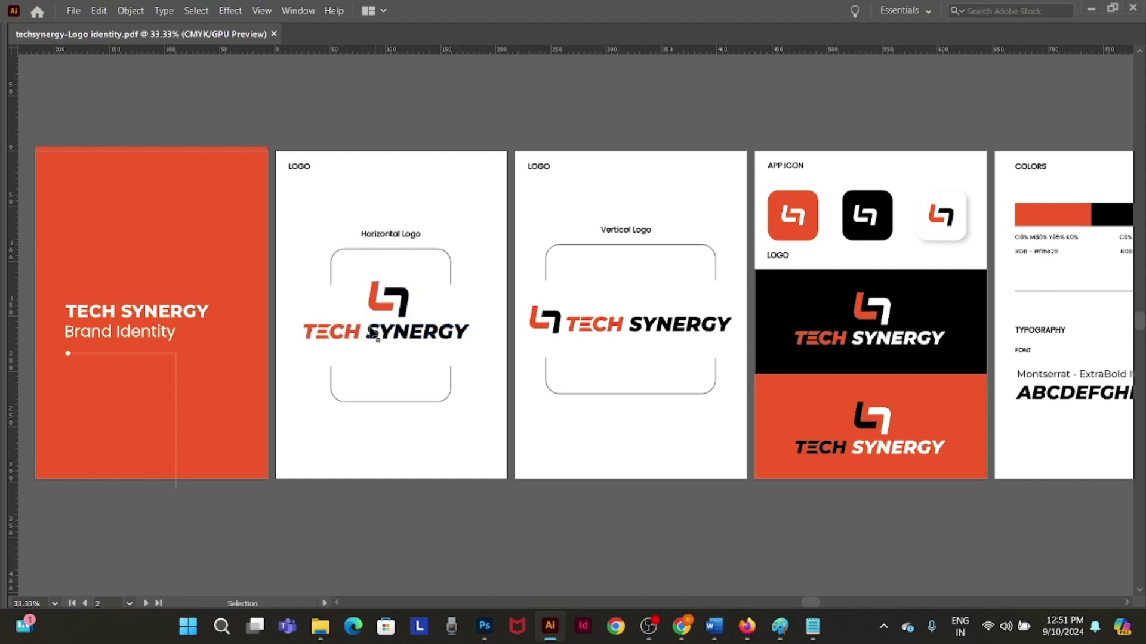
drag(364, 276, 419, 299)
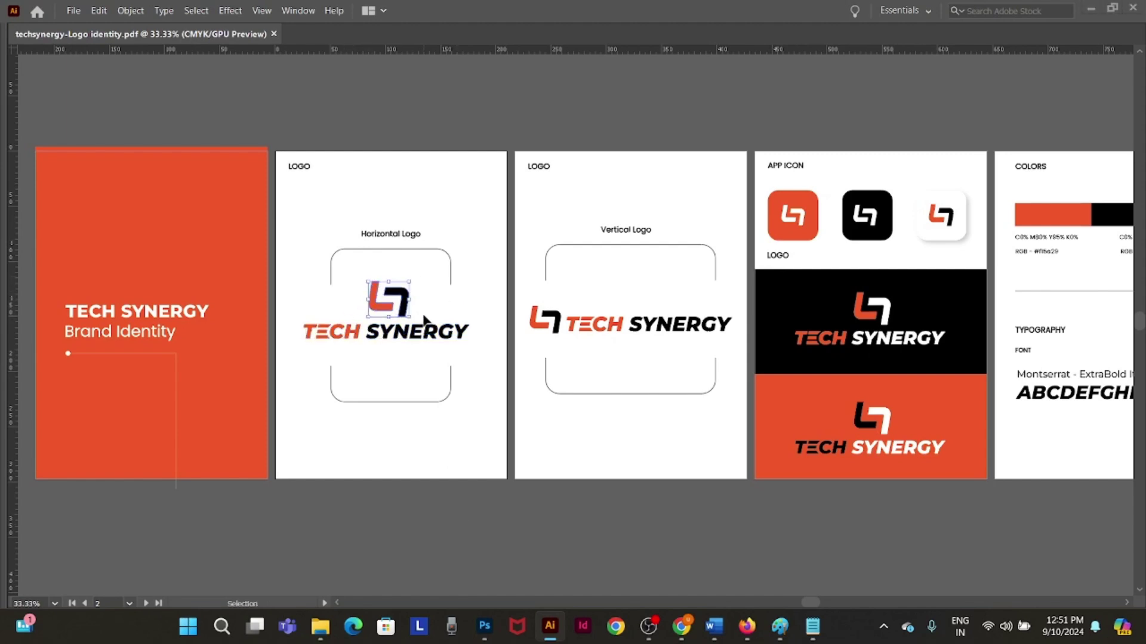
Step: Return to Photoshop, paste the logo icon onto the back card as pixels, and move it towards the card's left side
key(alt+Tab)
key(ctrl+v)
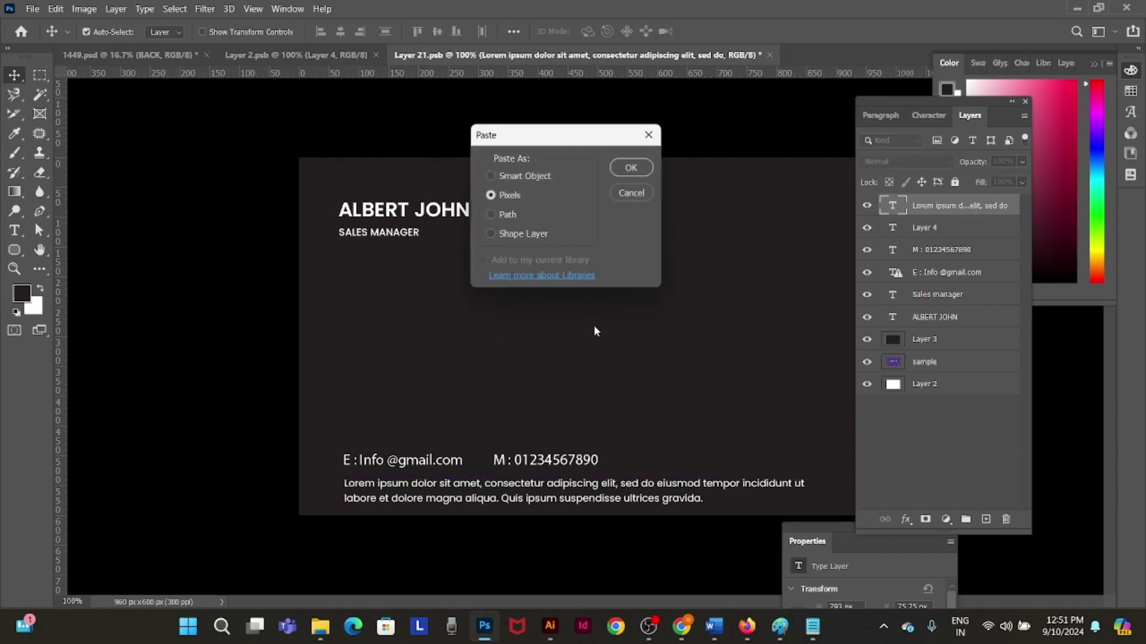
click(632, 168)
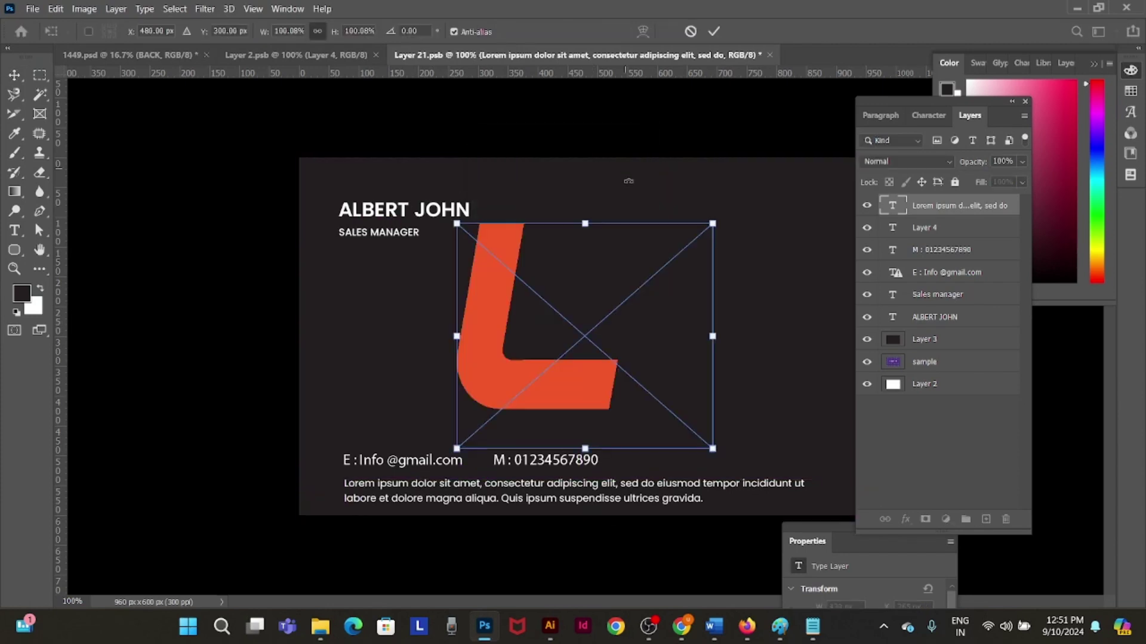
key(Return)
key(v)
drag(481, 357, 402, 359)
Step: Paste the logo icon again as a shape layer and move it slightly down and to the right
key(ctrl+v)
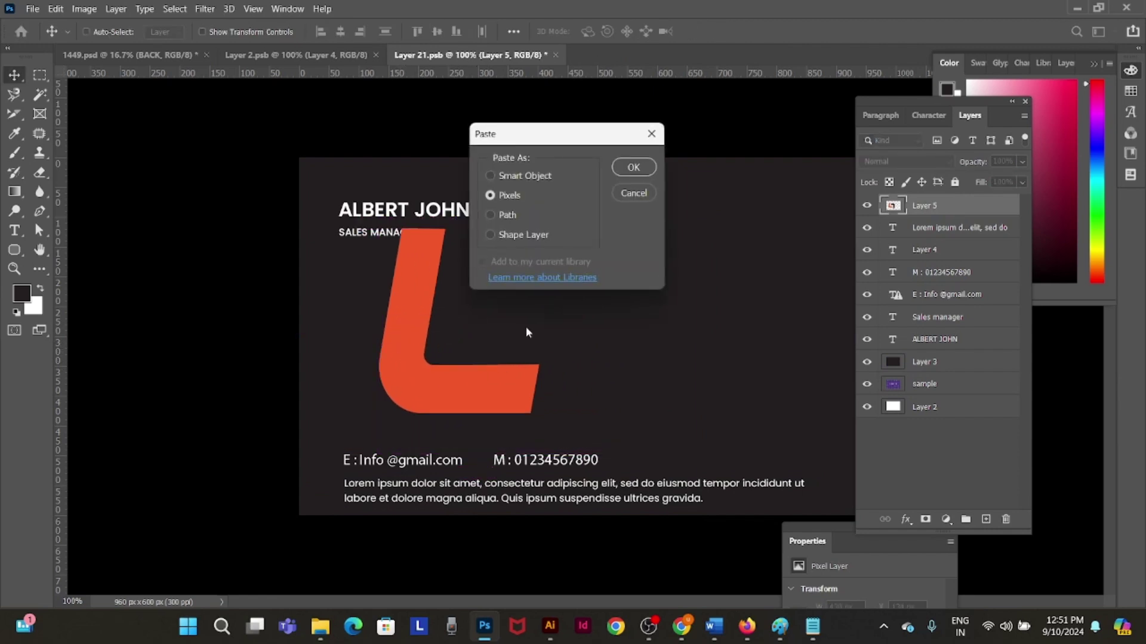
click(490, 235)
click(643, 172)
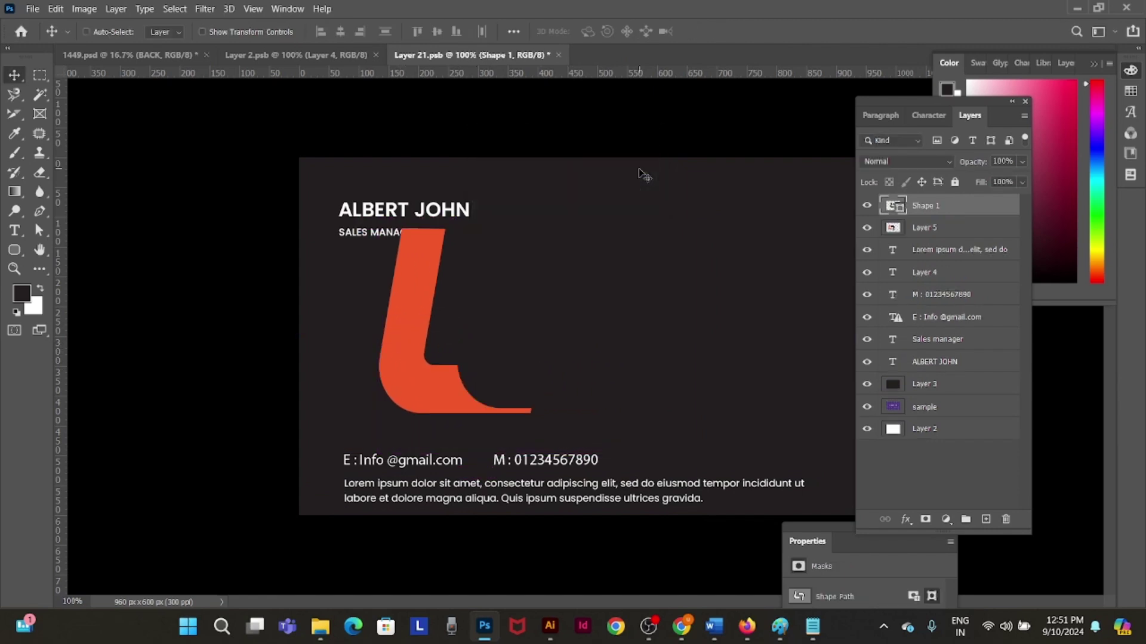
drag(564, 345, 601, 370)
Step: Sample the icon's orange as the foreground colour, and set the icon shape's fill to none
key(i)
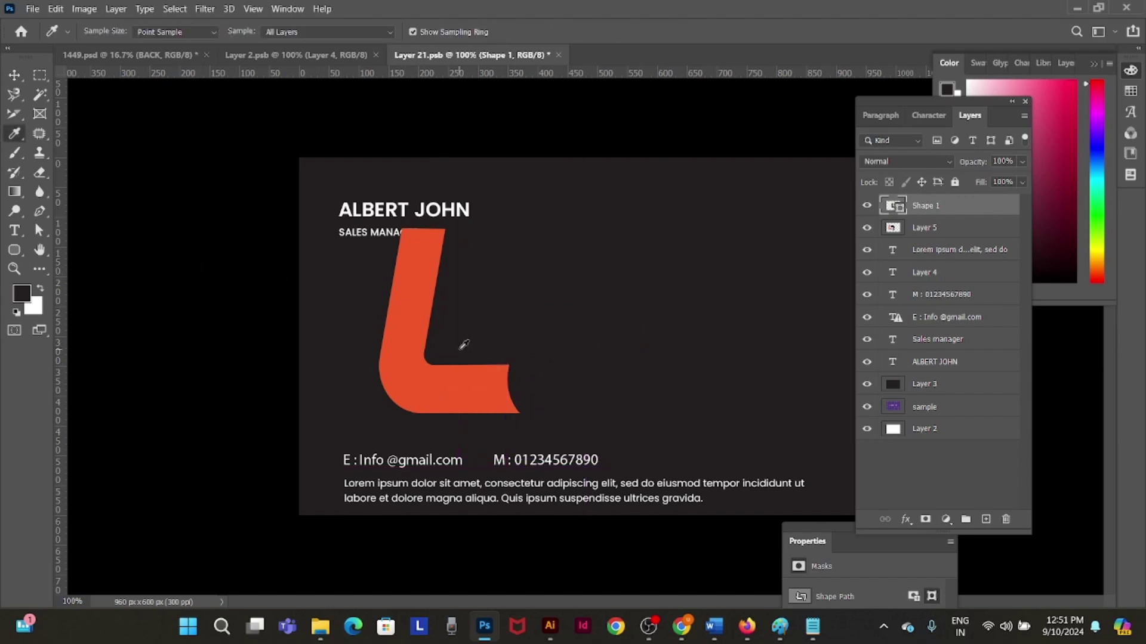
click(409, 344)
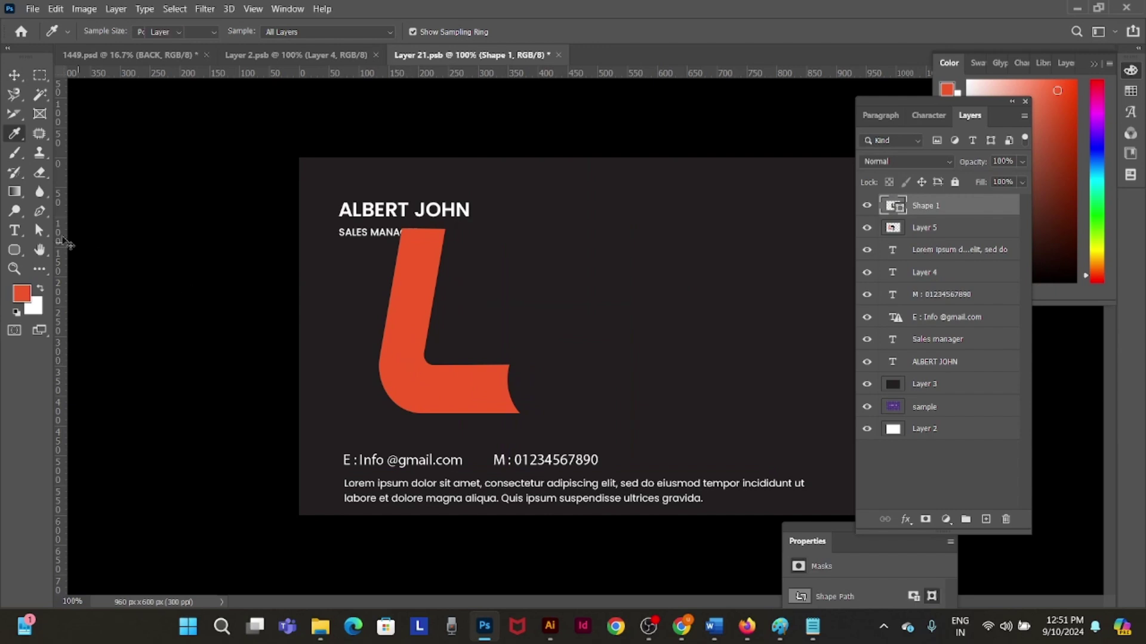
key(v)
click(14, 249)
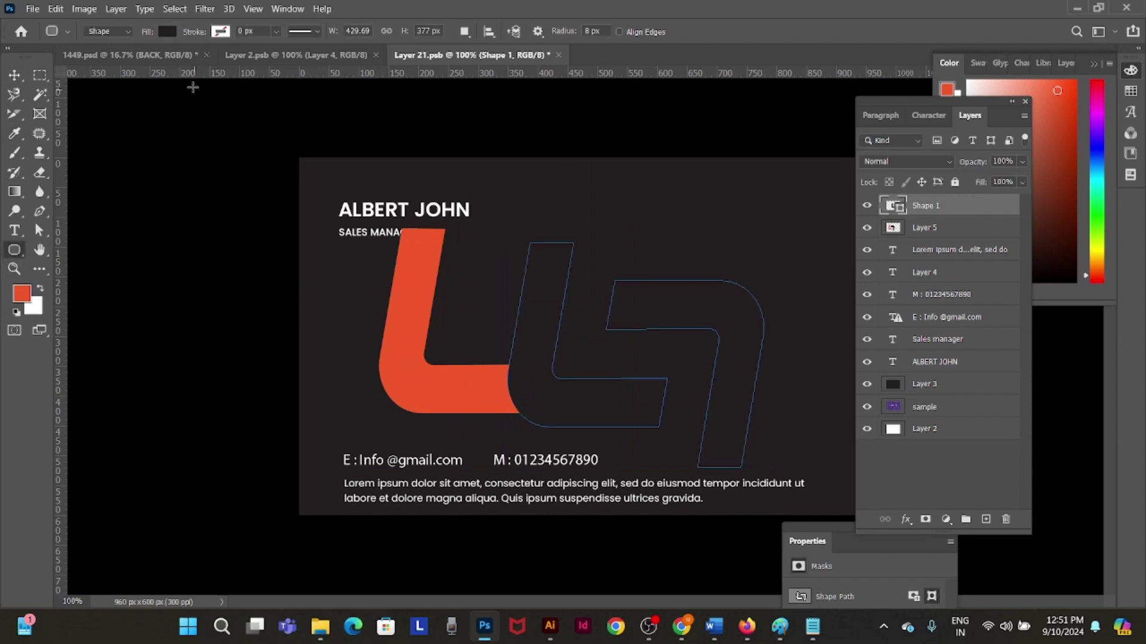
click(167, 31)
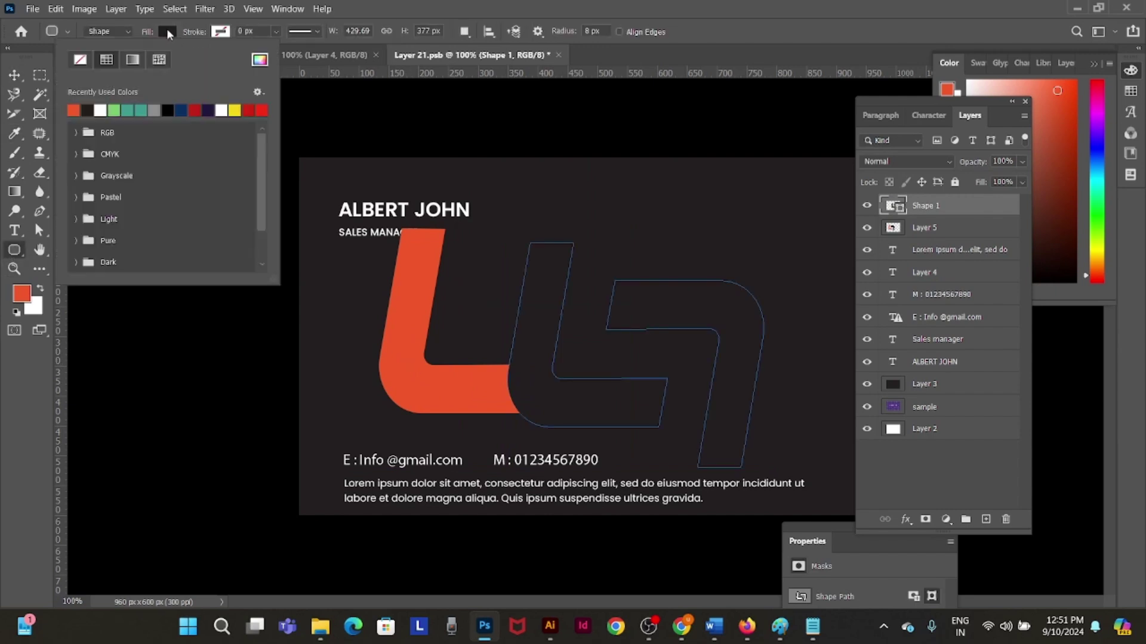
click(80, 59)
Step: Give the icon shape an orange stroke 2 px wide
click(222, 32)
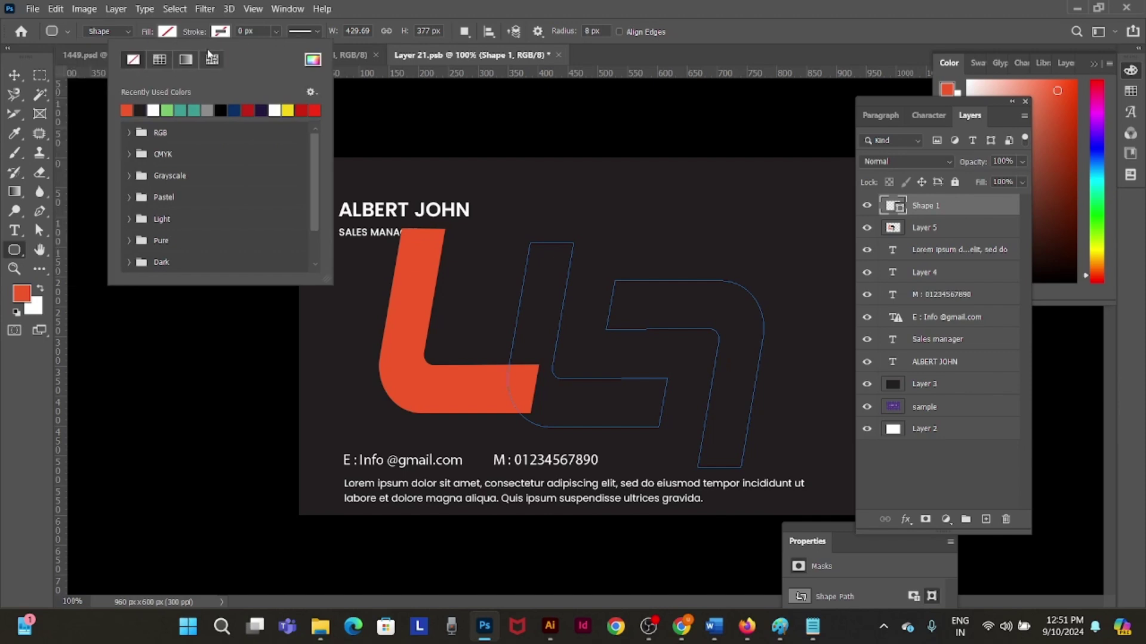
click(127, 109)
click(260, 37)
click(246, 31)
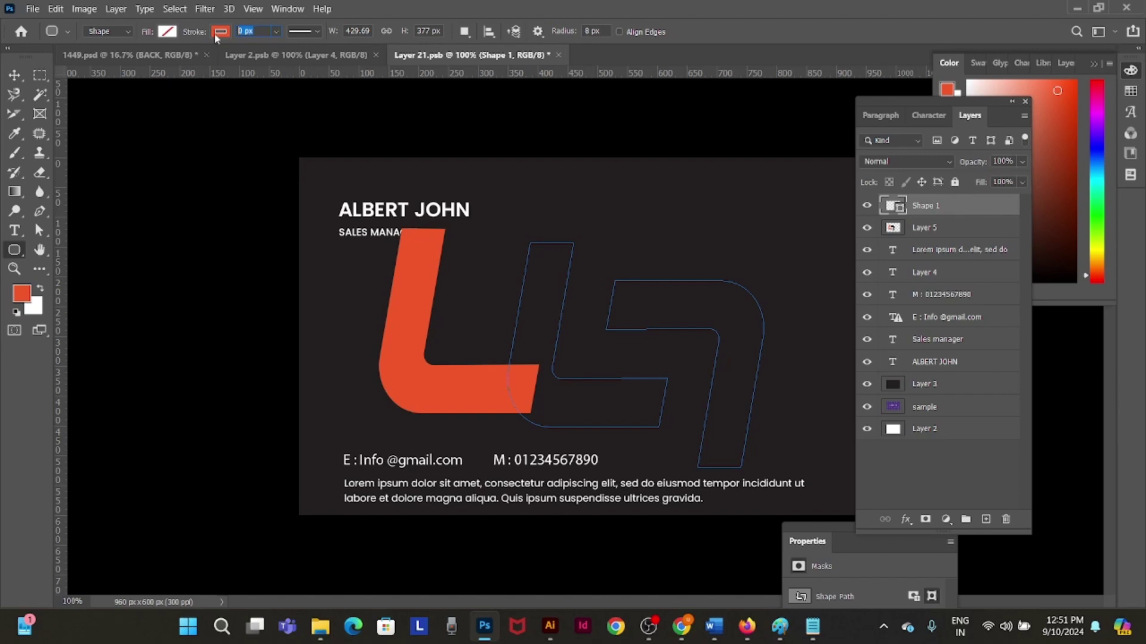
text(2)
key(Return)
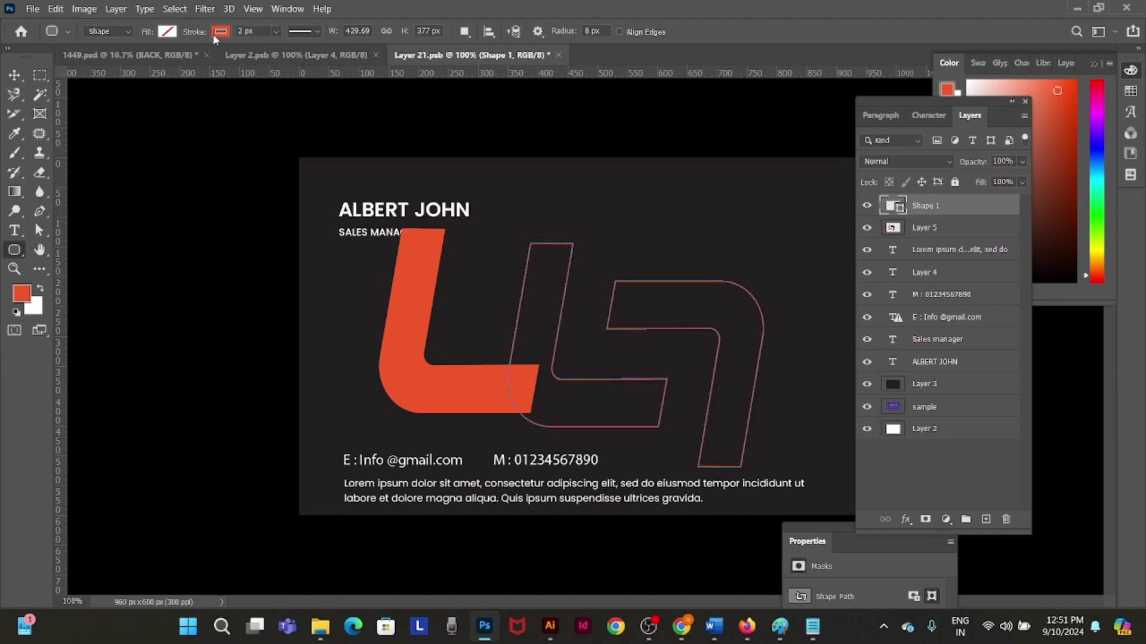
Step: Hide Layer 5, which holds the solid pixel version of the logo icon
click(15, 76)
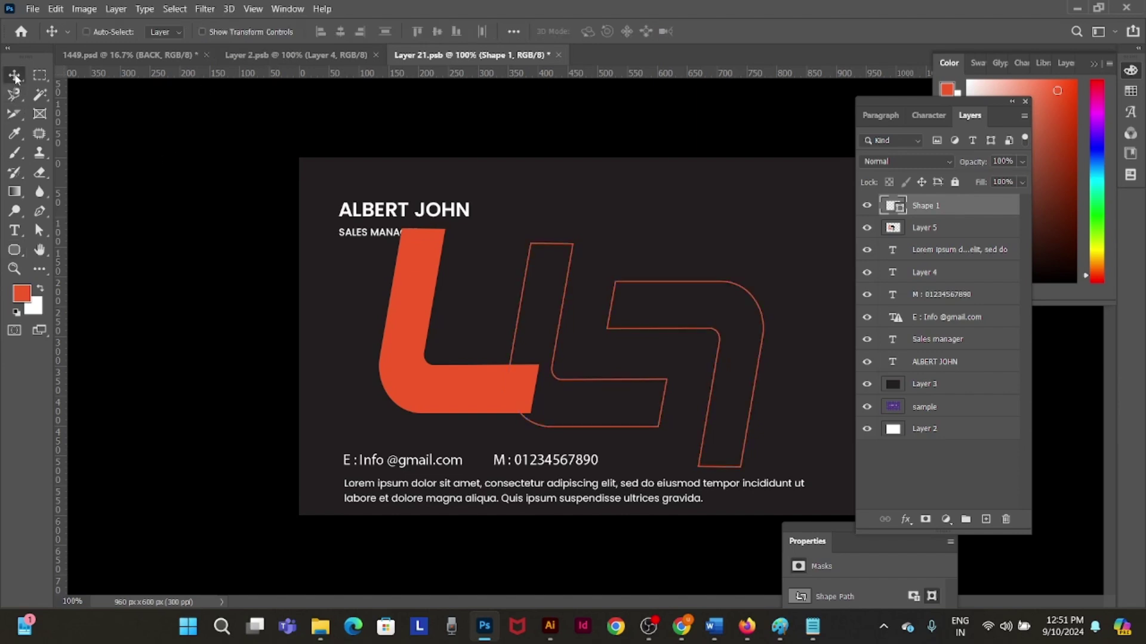
right_click(405, 337)
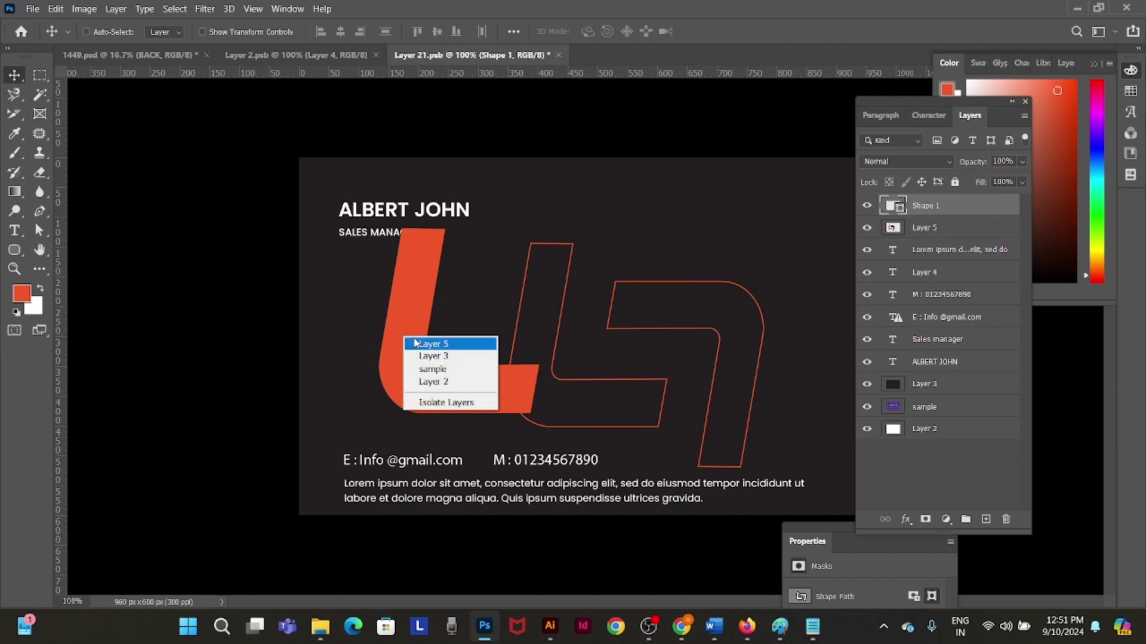
click(429, 344)
click(866, 228)
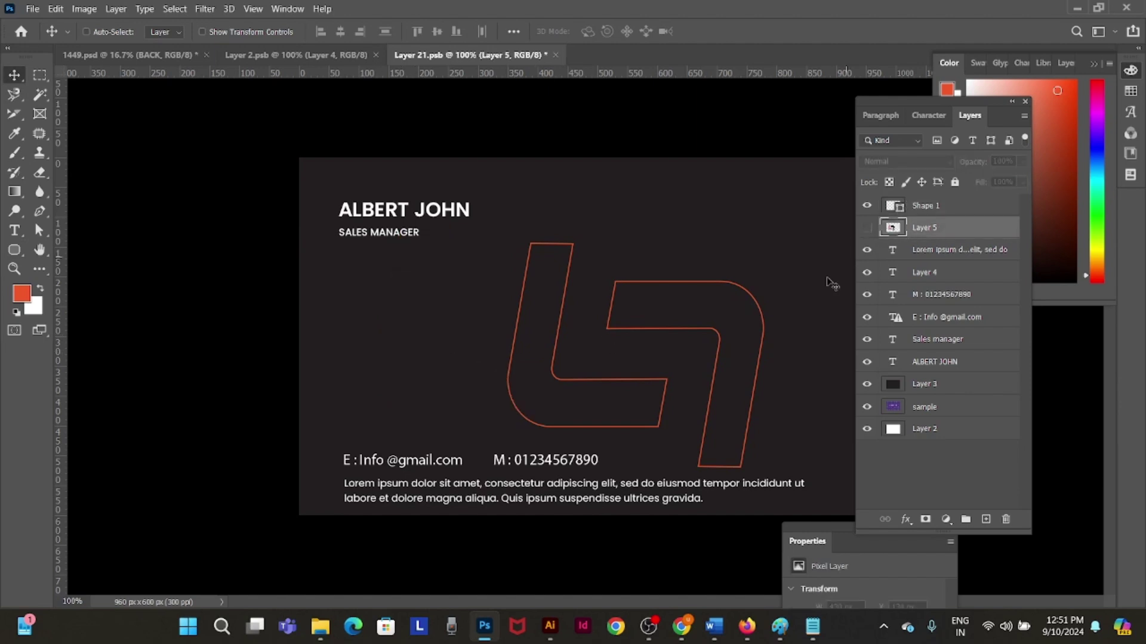
Step: Move the outlined logo icon to the card's upper-right corner so that it overhangs the card edges
scroll(714, 342, up, 6)
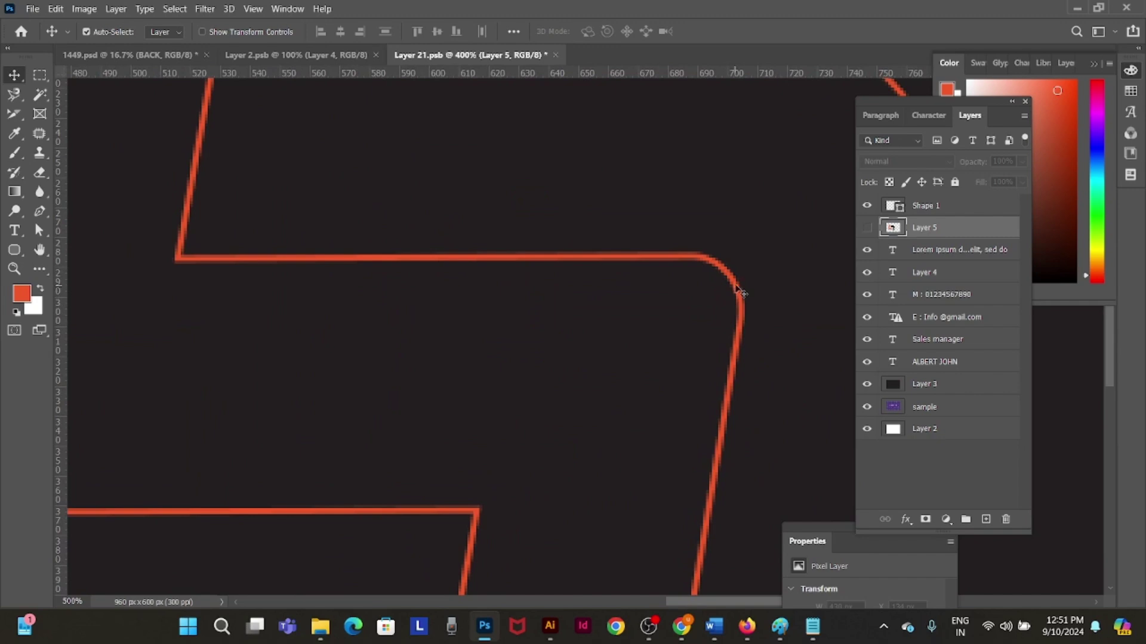
right_click(729, 277)
click(737, 284)
scroll(709, 292, down, 1)
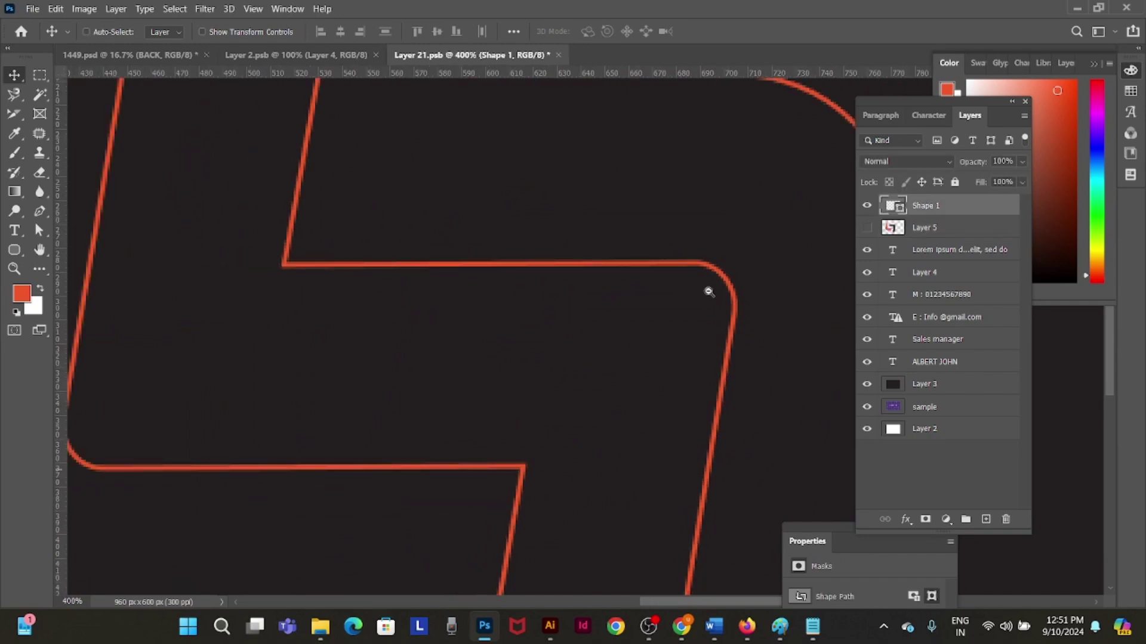
scroll(709, 292, down, 6)
drag(727, 284, 791, 247)
Step: Enlarge the outlined logo icon to about 128% and reposition it so that it overhangs the card's top and right edges
key(ctrl+t)
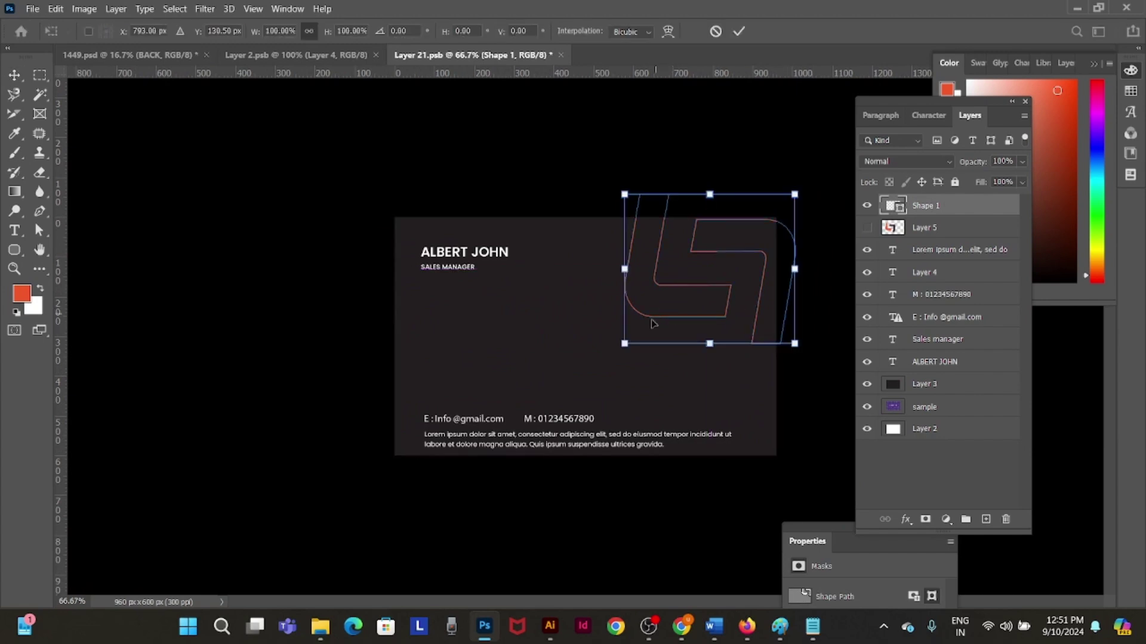
drag(624, 344, 576, 385)
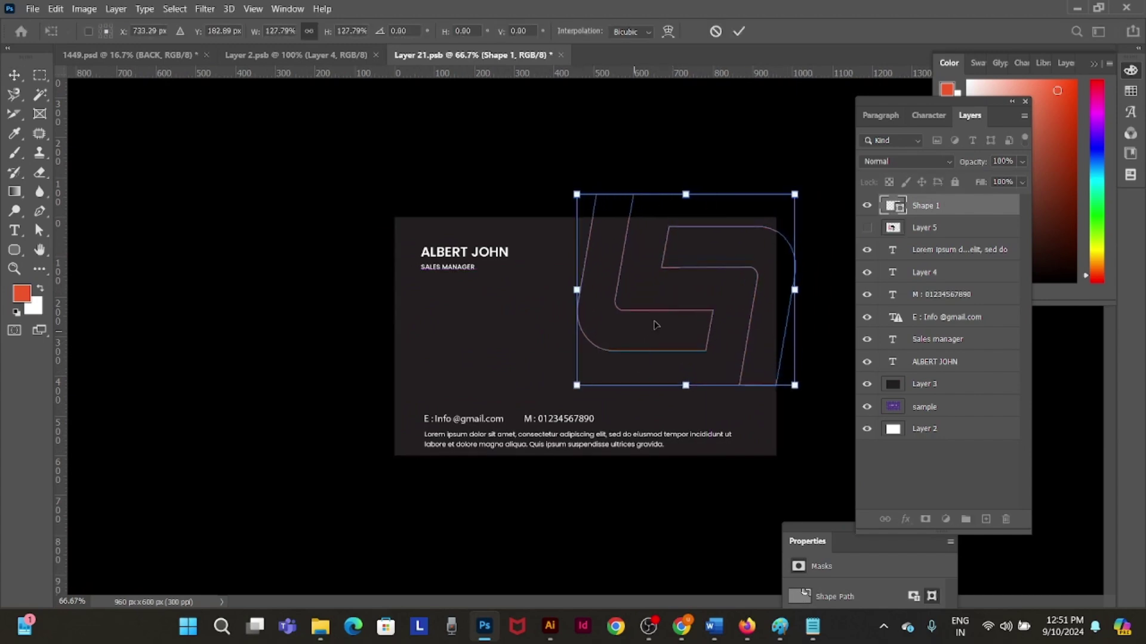
drag(779, 234, 793, 221)
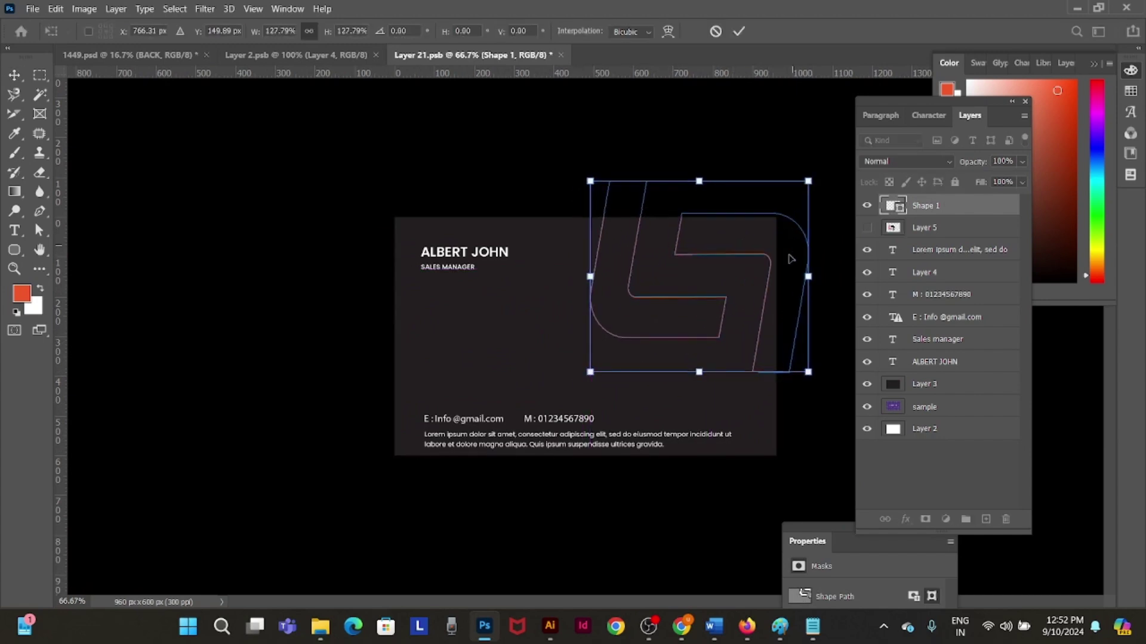
key(Return)
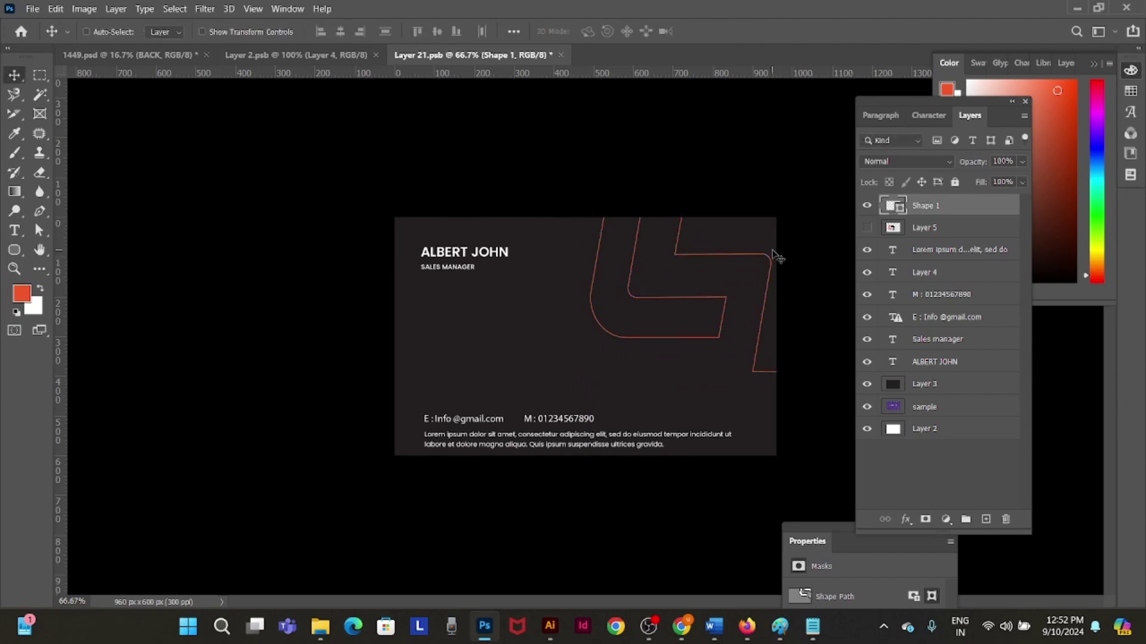
key(shift+Left)
key(shift+Left)
key(shift+Left)
key(shift+Left)
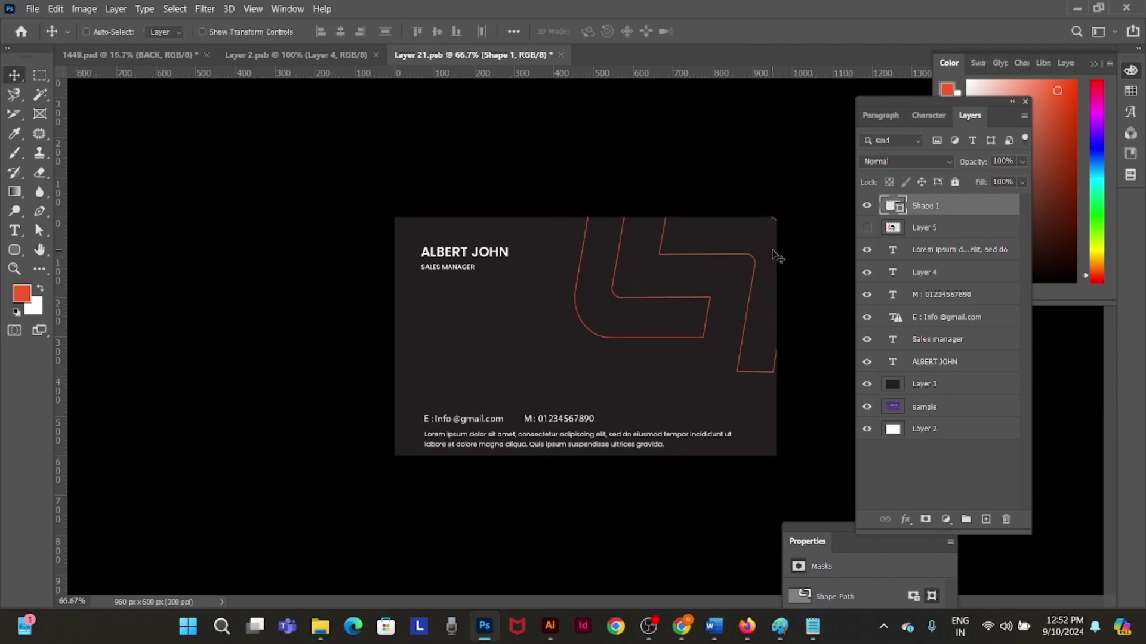
Step: Scale the outlined icon up by about 112% from its upper-right corner and nudge it 30 px left
key(ctrl+t)
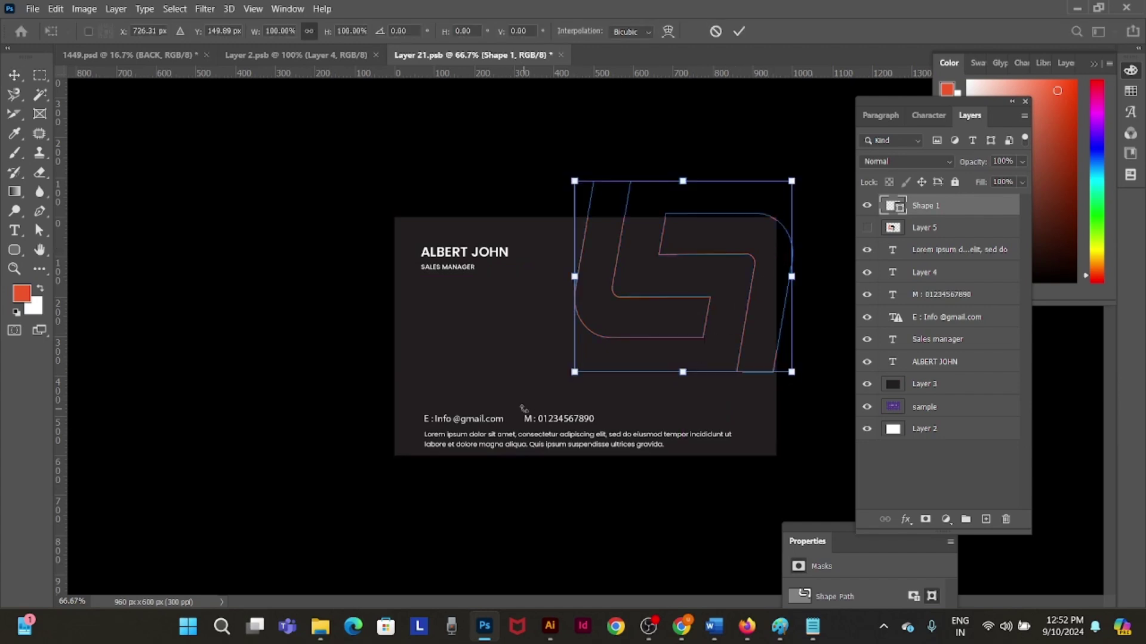
drag(575, 373, 548, 393)
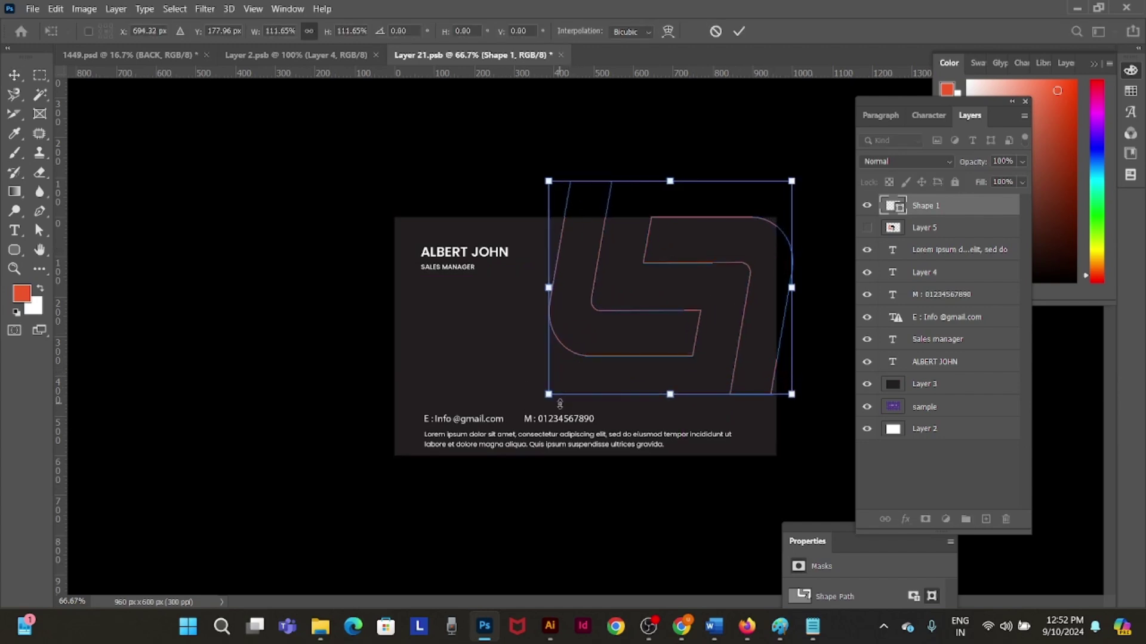
key(Return)
key(shift+Left)
key(shift+Left)
key(shift+Left)
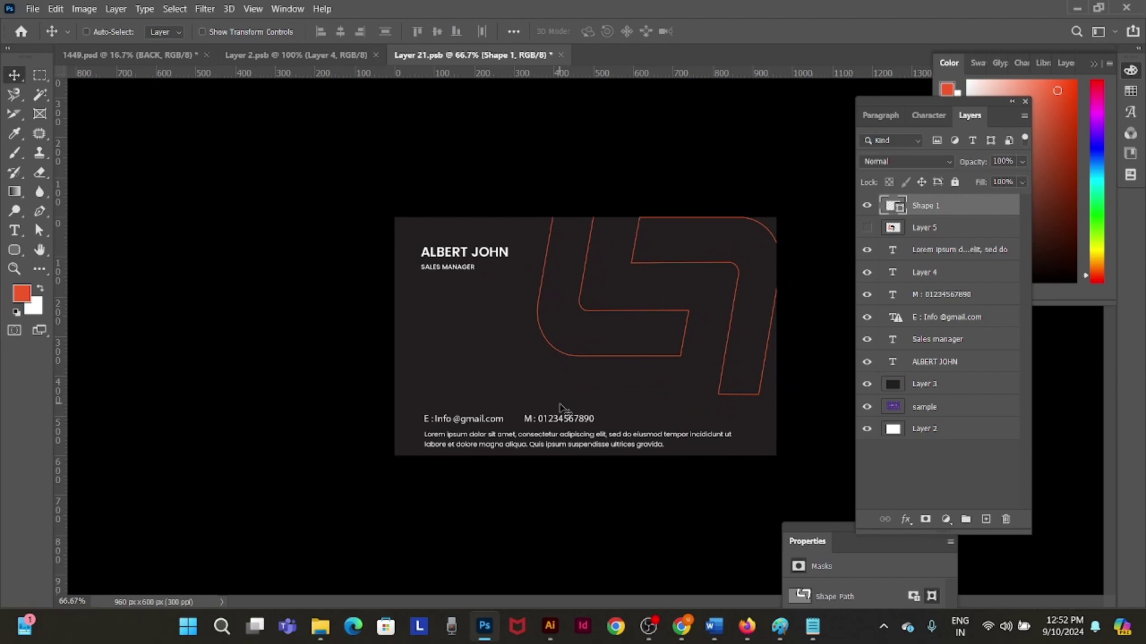
Step: Set the icon shape's opacity to 55% with its right side flush against the card's right edge, and save the artwork
key(5)
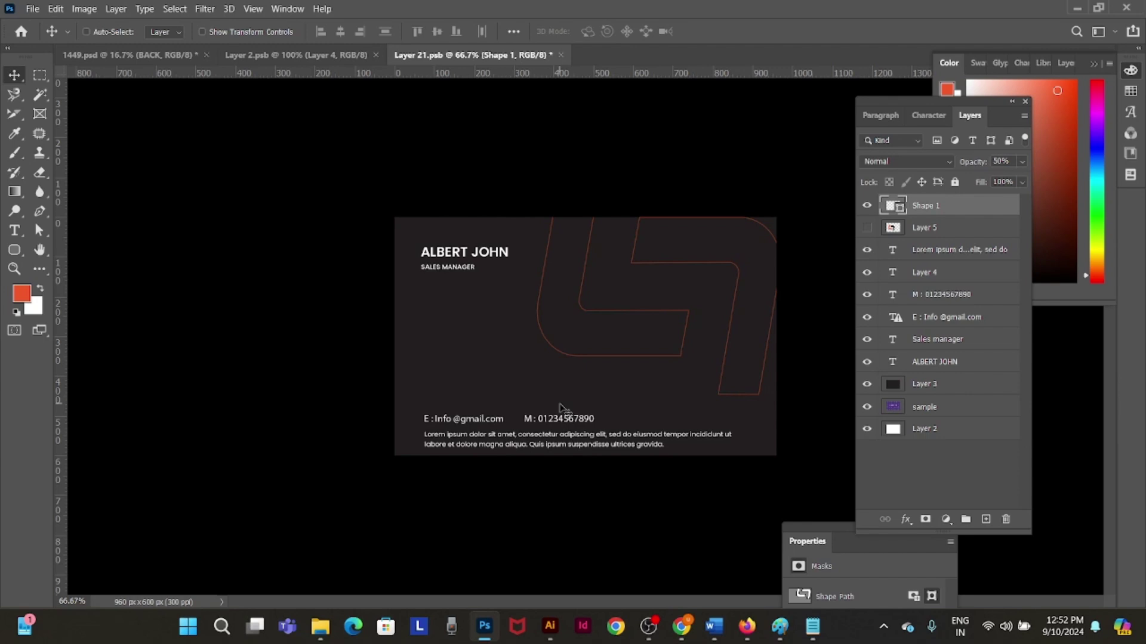
key(shift+Left)
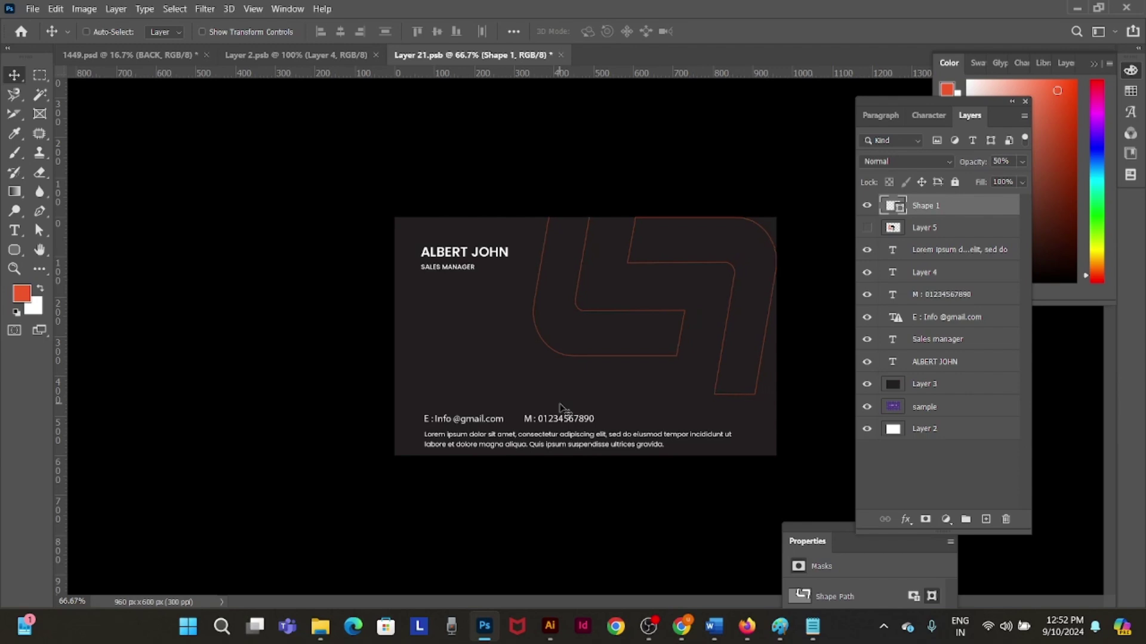
key(2)
key(5)
key(5)
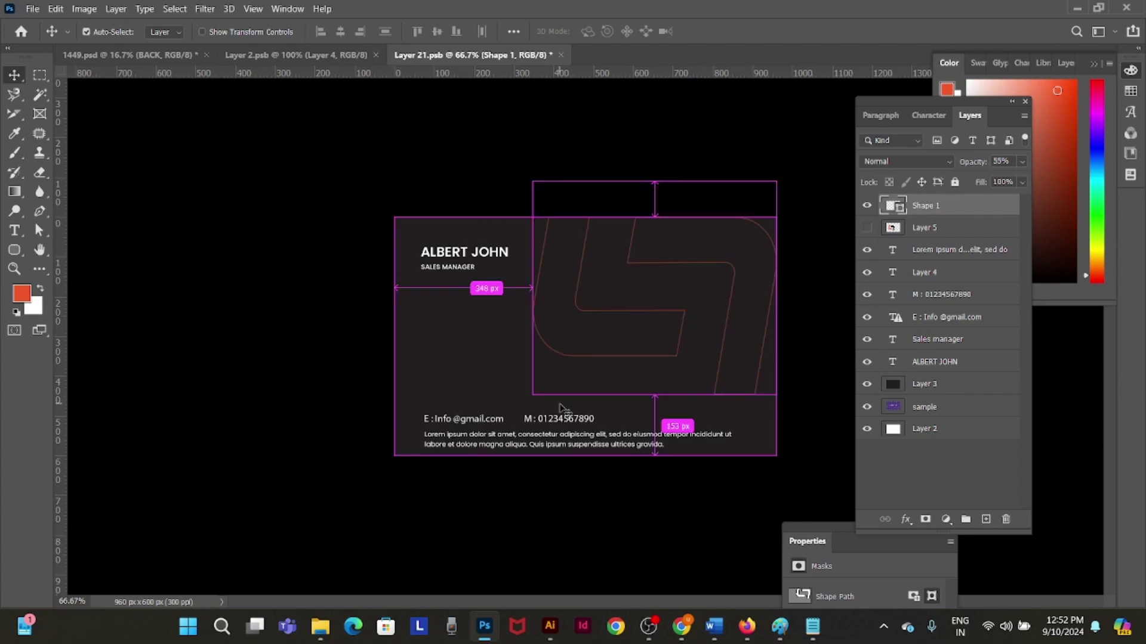
key(ctrl+s)
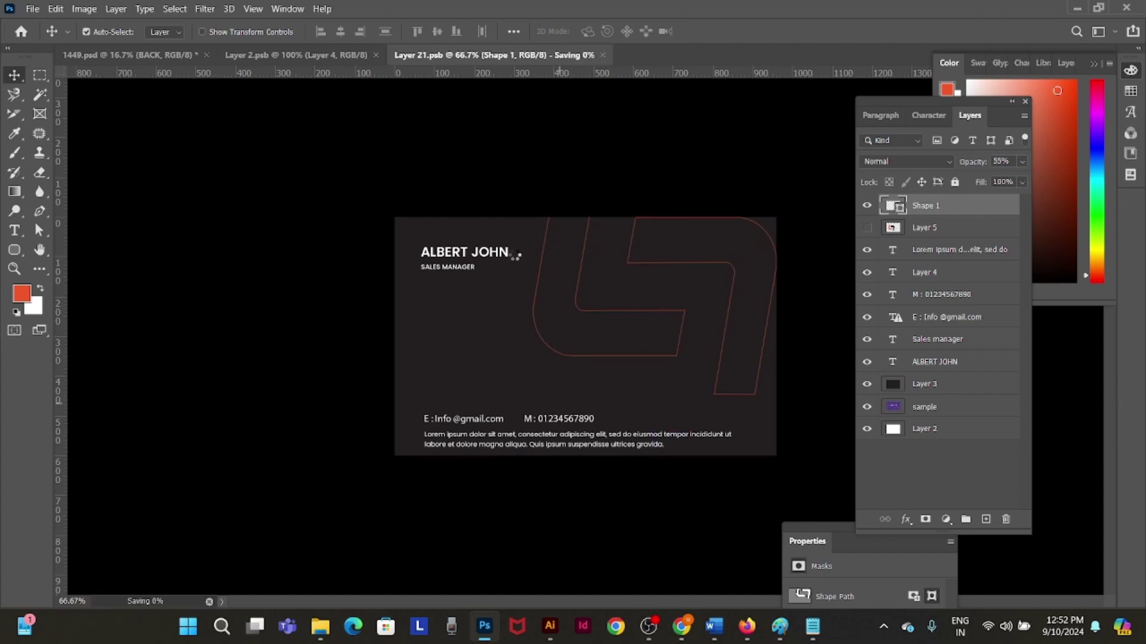
Step: Recolour the cardholder's name text with the orange foreground colour
right_click(482, 247)
click(471, 256)
right_click(464, 251)
click(492, 254)
key(alt+BackSpace)
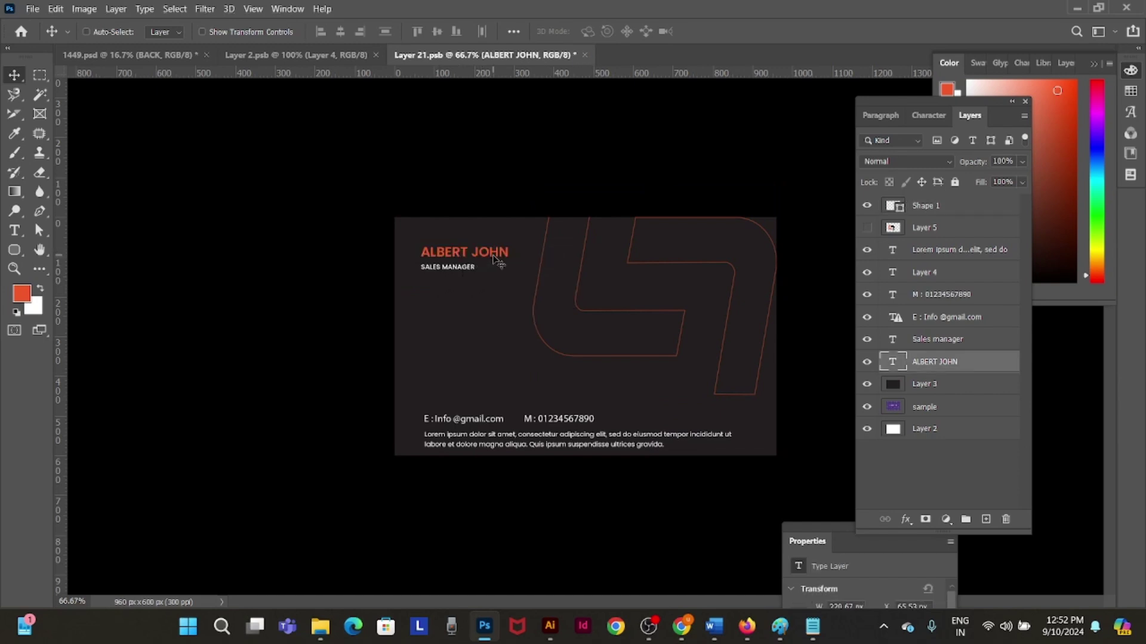
Step: Recolour the e-mail and mobile number text layers with the orange foreground colour
right_click(479, 420)
click(486, 425)
key(alt+BackSpace)
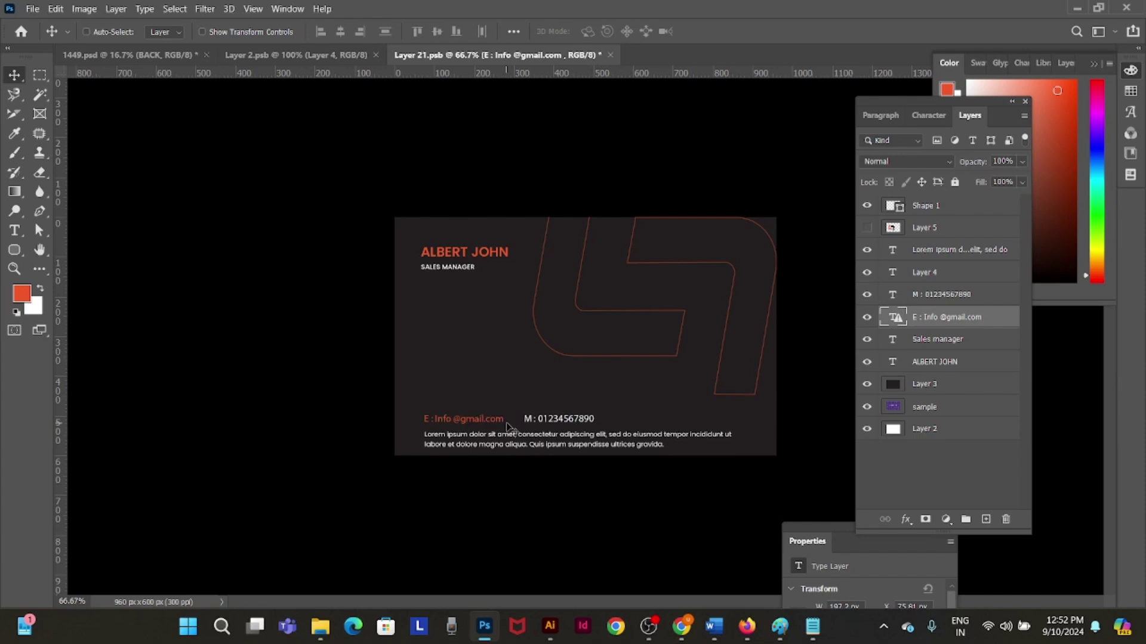
right_click(560, 416)
right_click(544, 429)
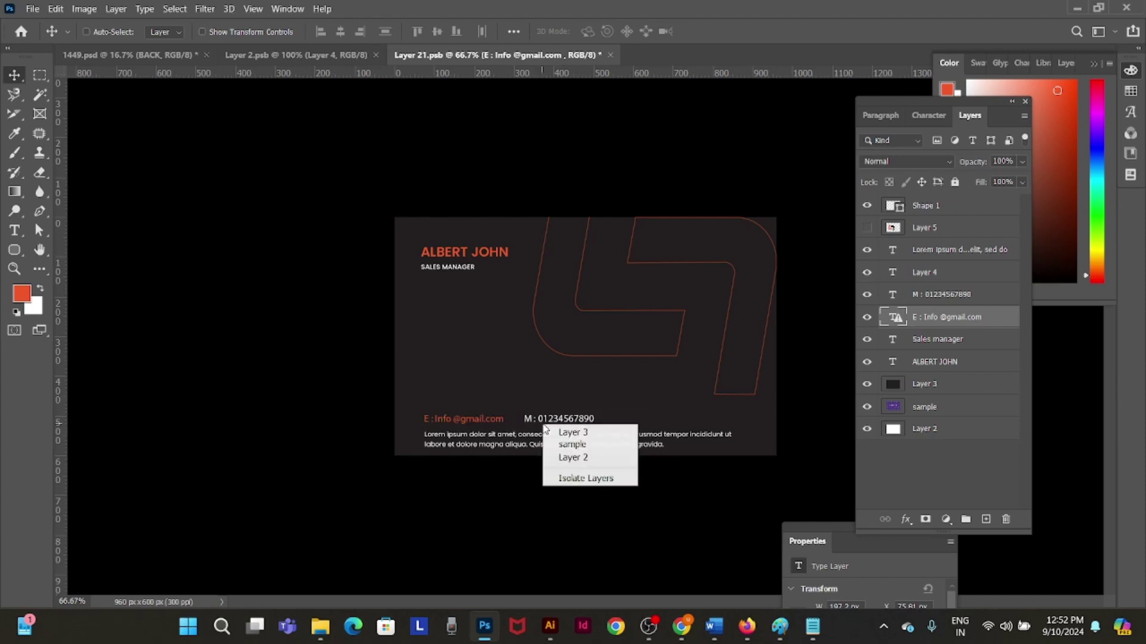
right_click(552, 416)
right_click(530, 418)
click(558, 425)
key(alt+BackSpace)
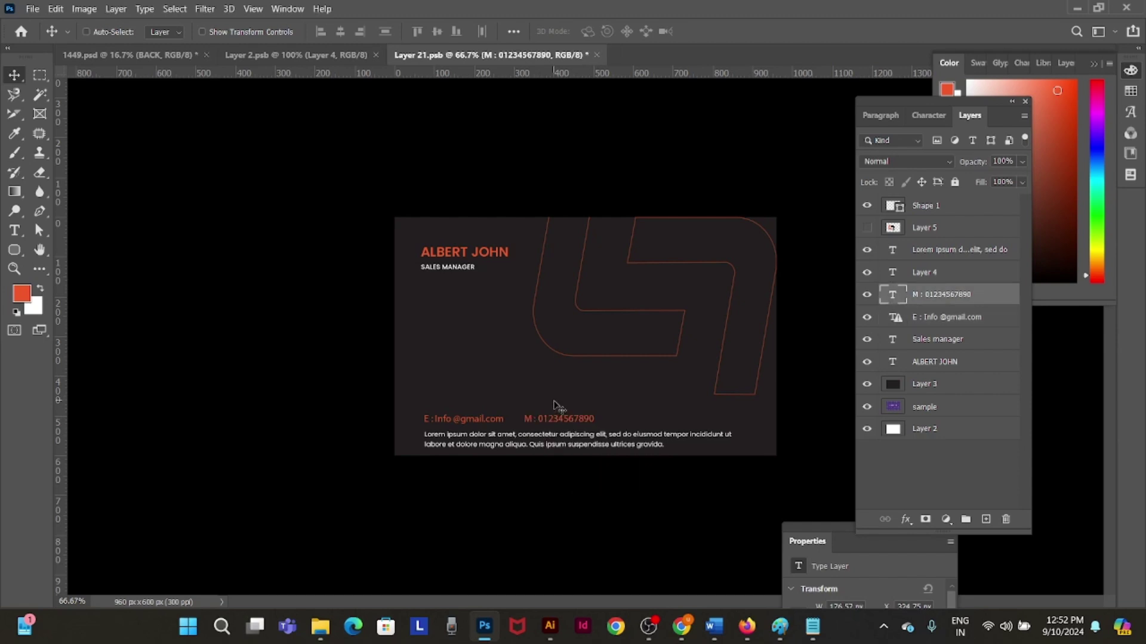
Step: Save the back card artwork and switch to the 1449.psd mockup document
key(ctrl+s)
click(151, 56)
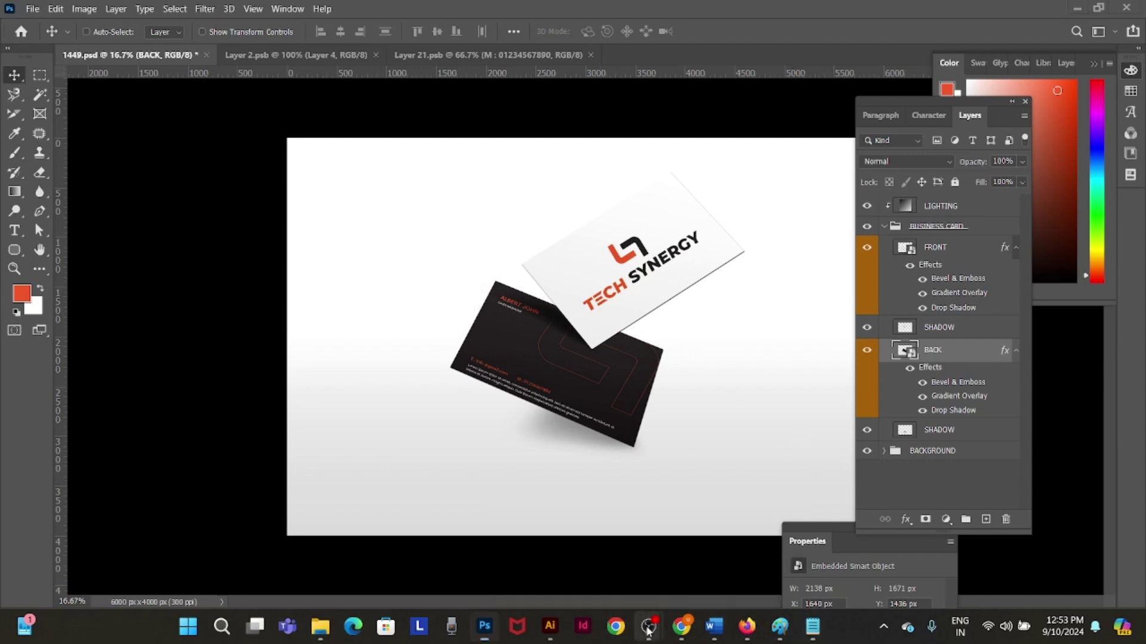
mouse_move(648, 628)
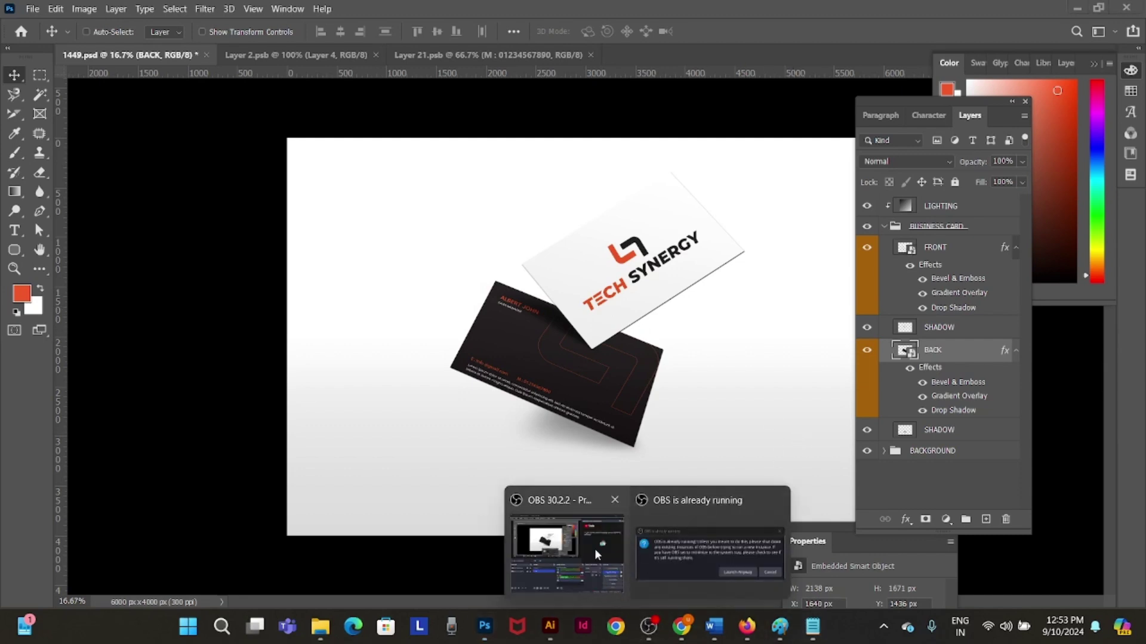